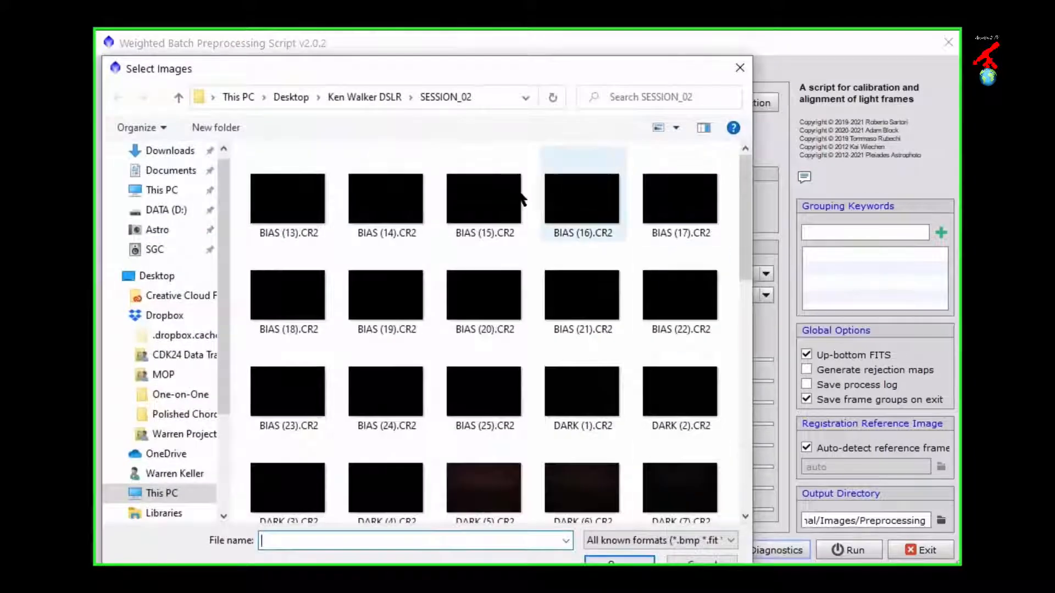
Step: Go up from the SESSION_02 folder to its parent folder and open the SESSION_01 folder
click(345, 97)
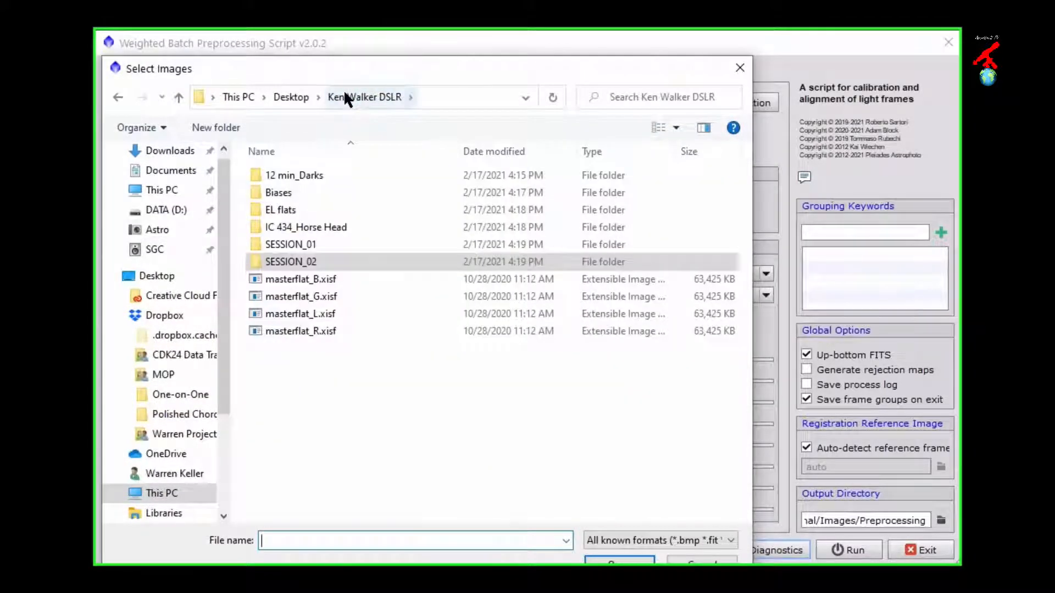
click(298, 245)
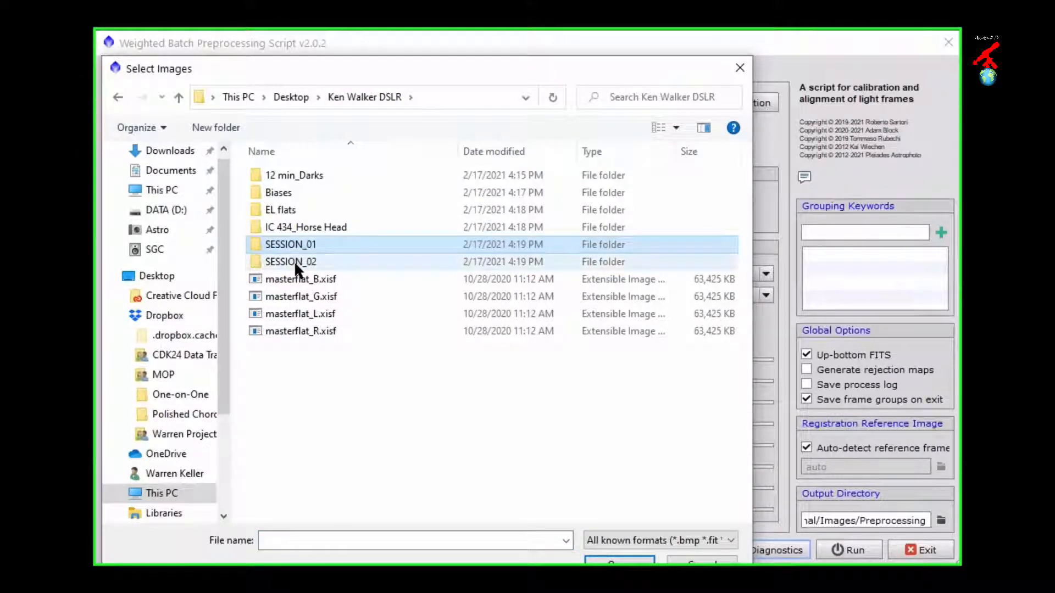
click(295, 260)
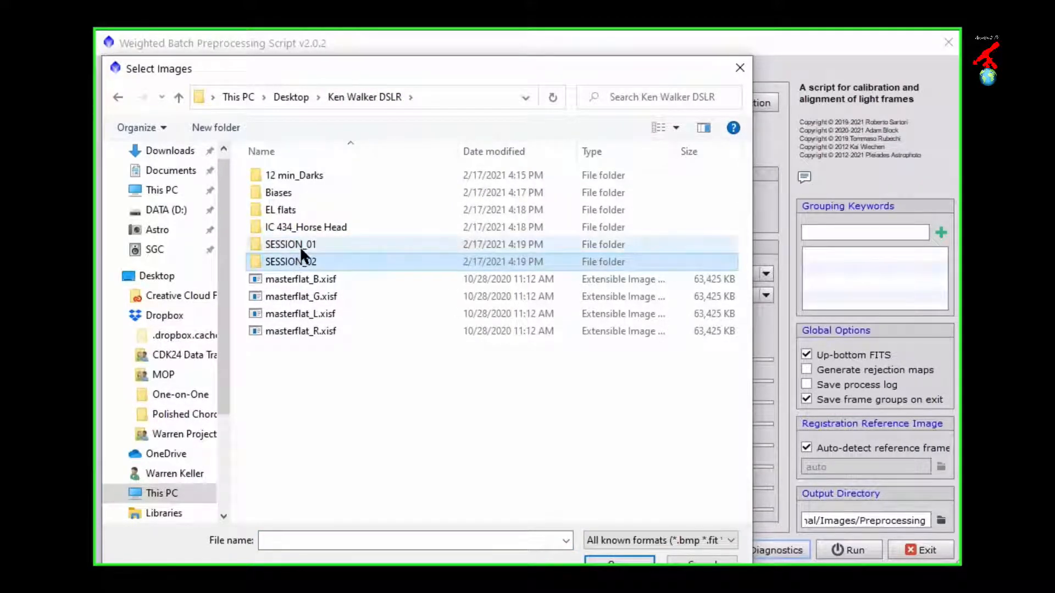
click(302, 245)
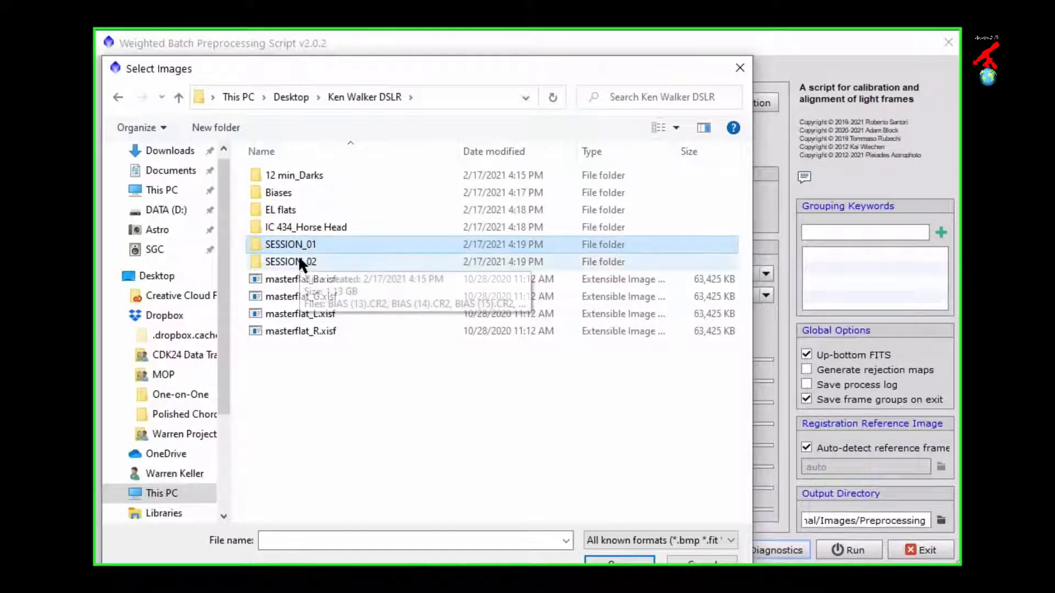
click(298, 256)
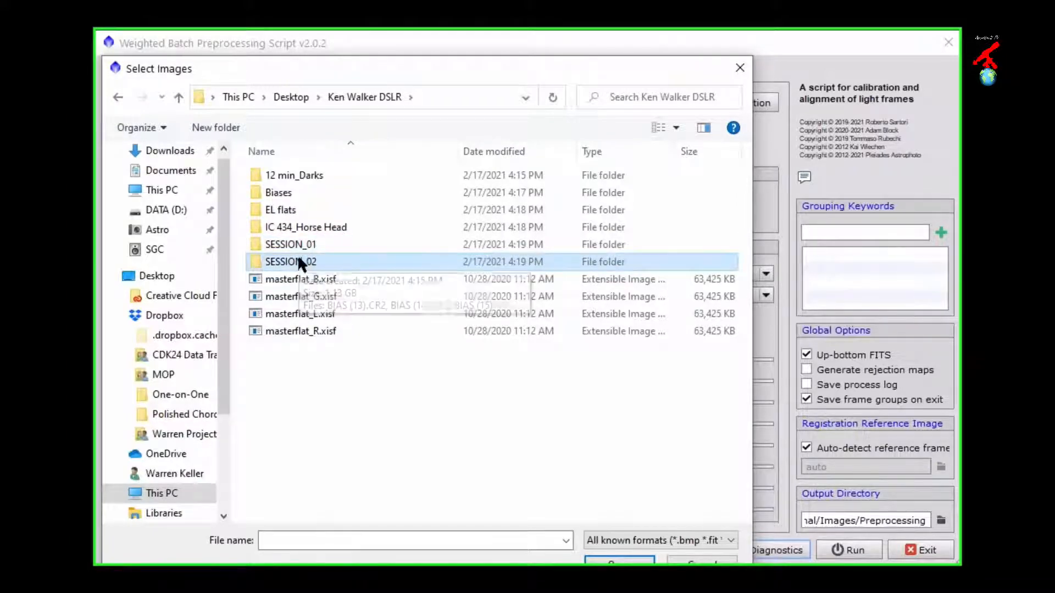
click(300, 245)
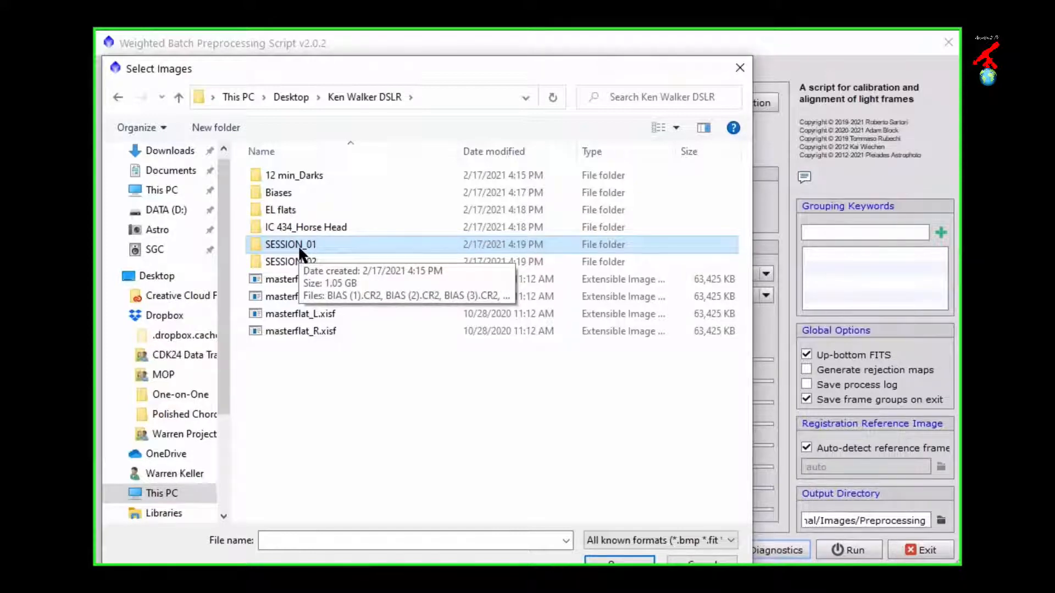
click(297, 245)
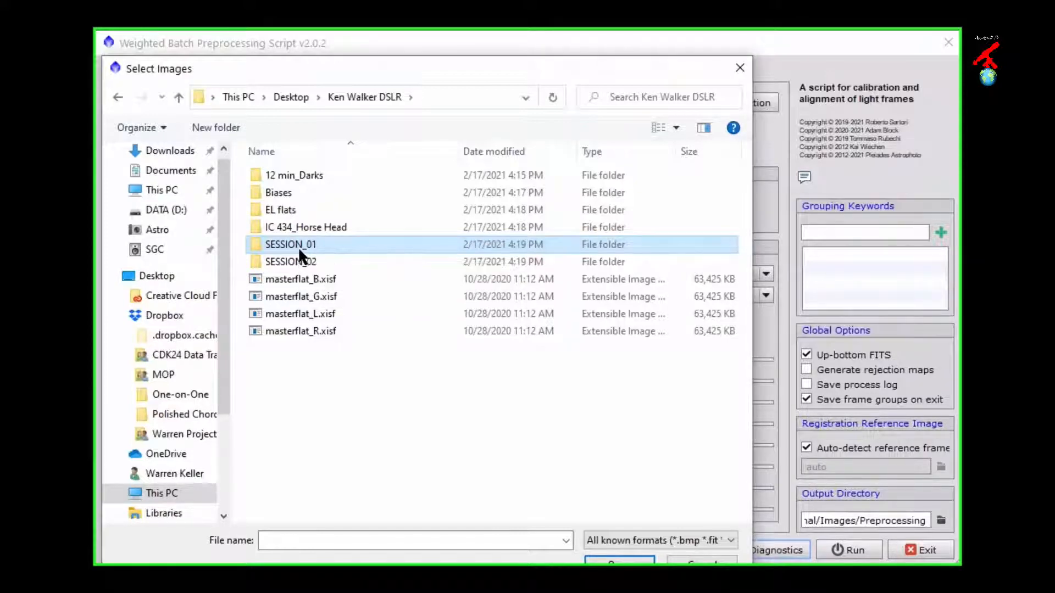
click(290, 260)
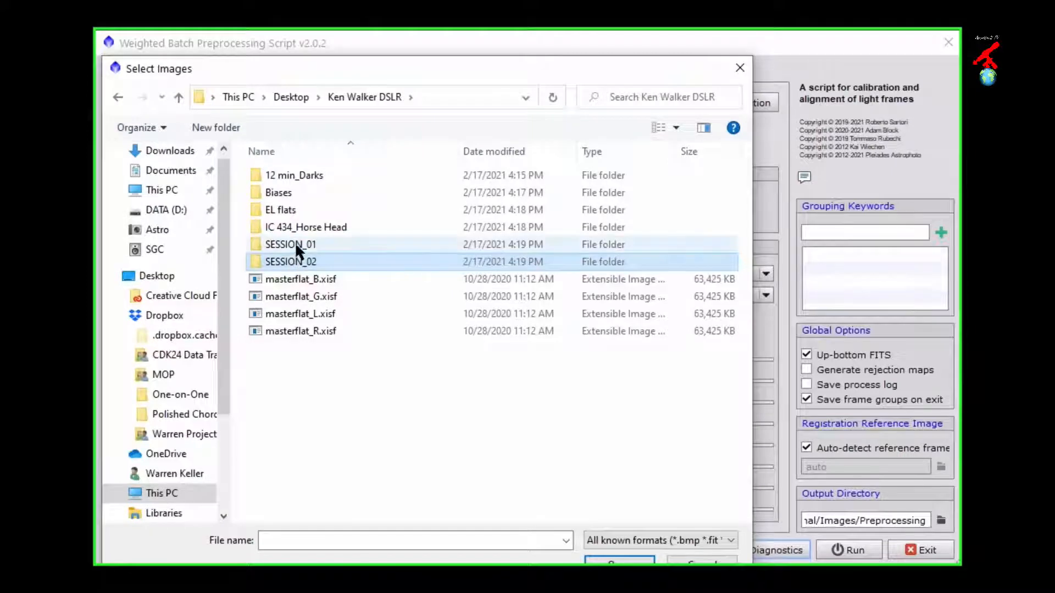
click(294, 243)
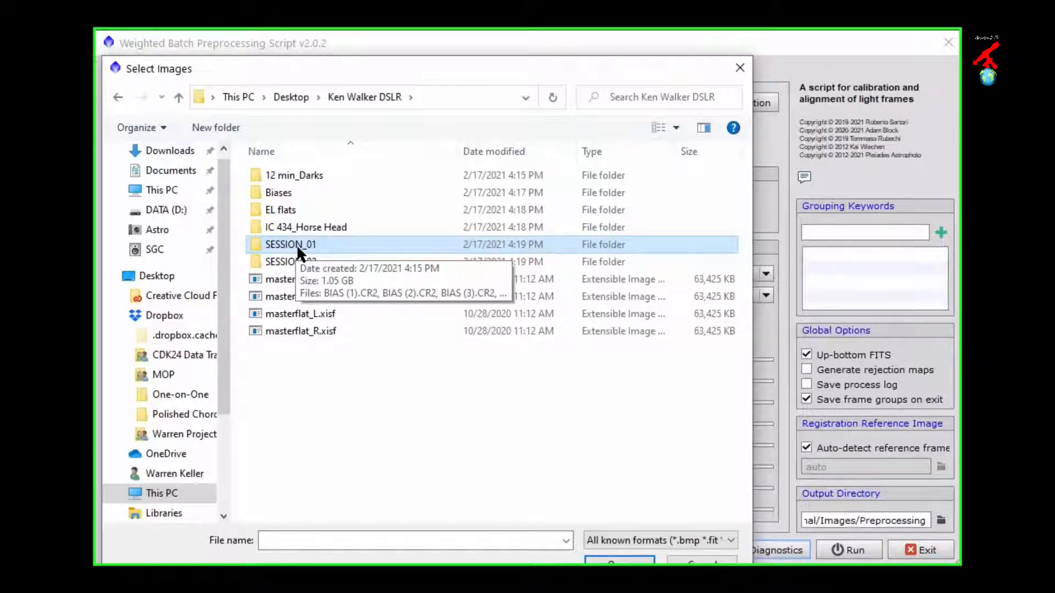
double_click(296, 245)
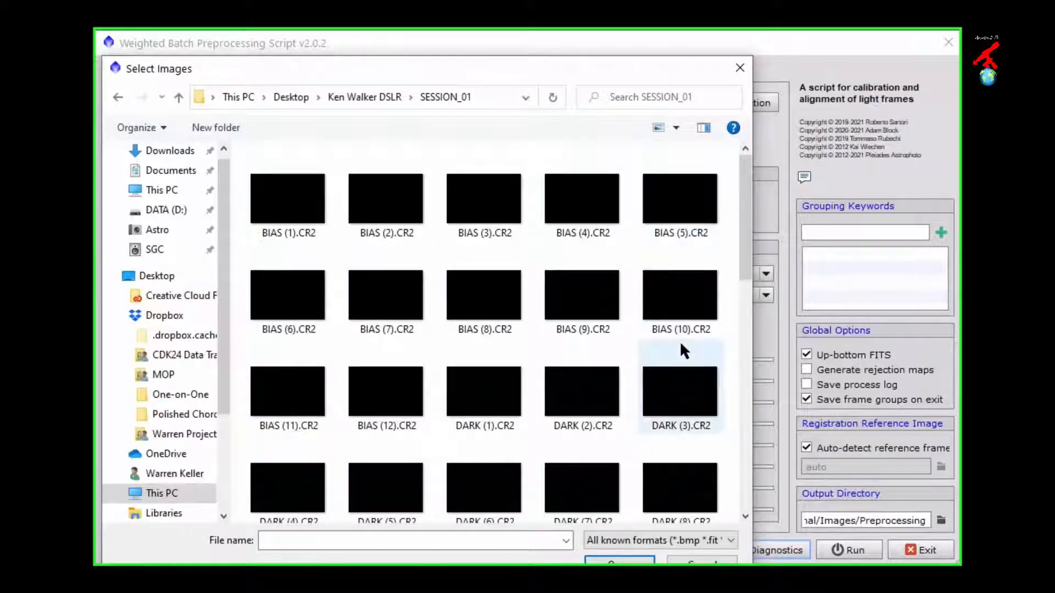
Step: Select all CR2 files in the SESSION_01 folder and load them into the preprocessing script
scroll(672, 437, down, 5)
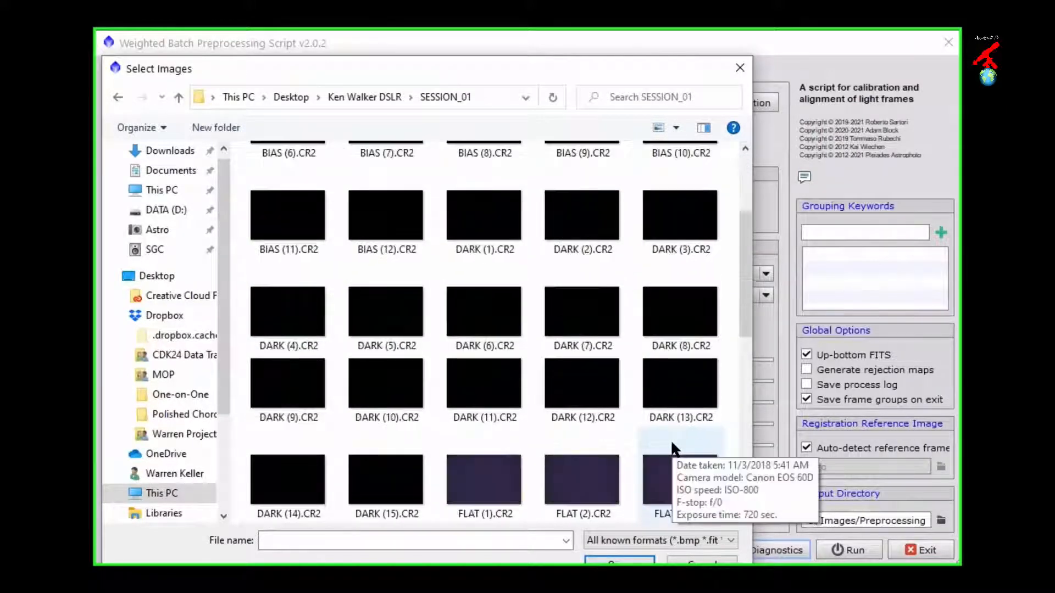
scroll(658, 420, down, 5)
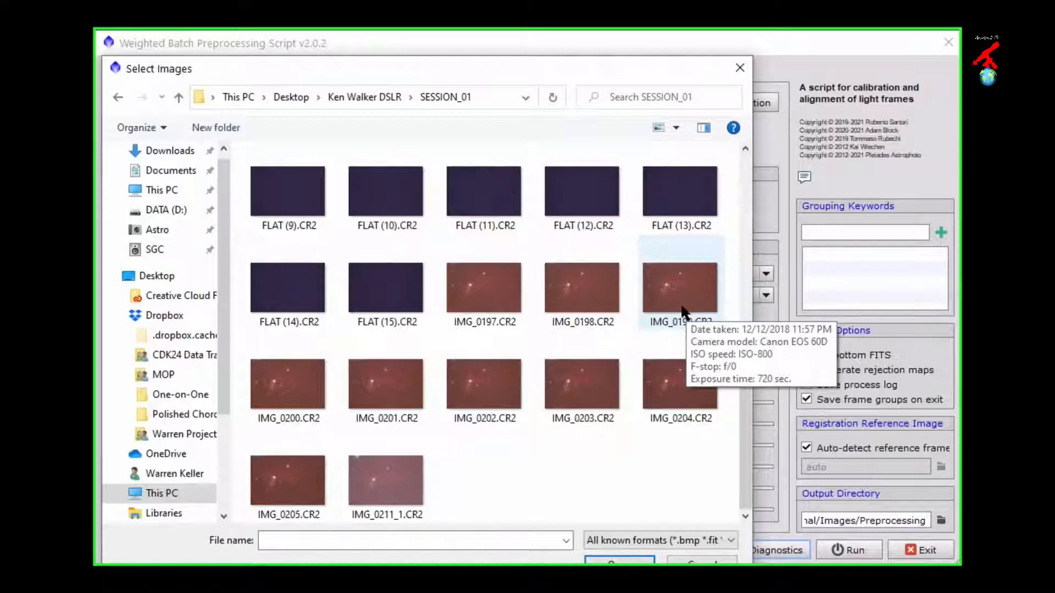
scroll(497, 466, up, 10)
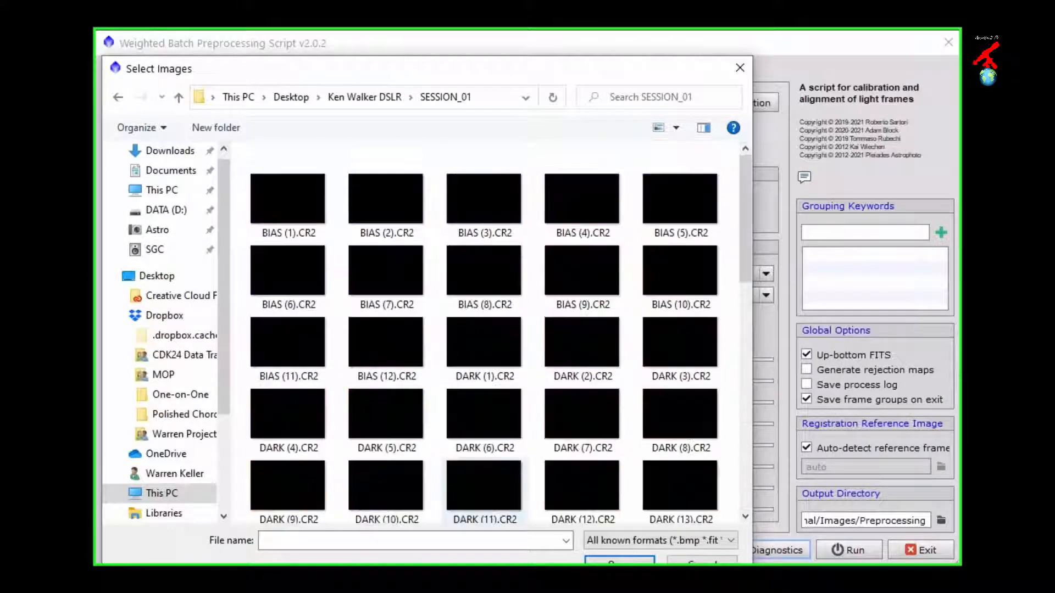
key(ctrl+a)
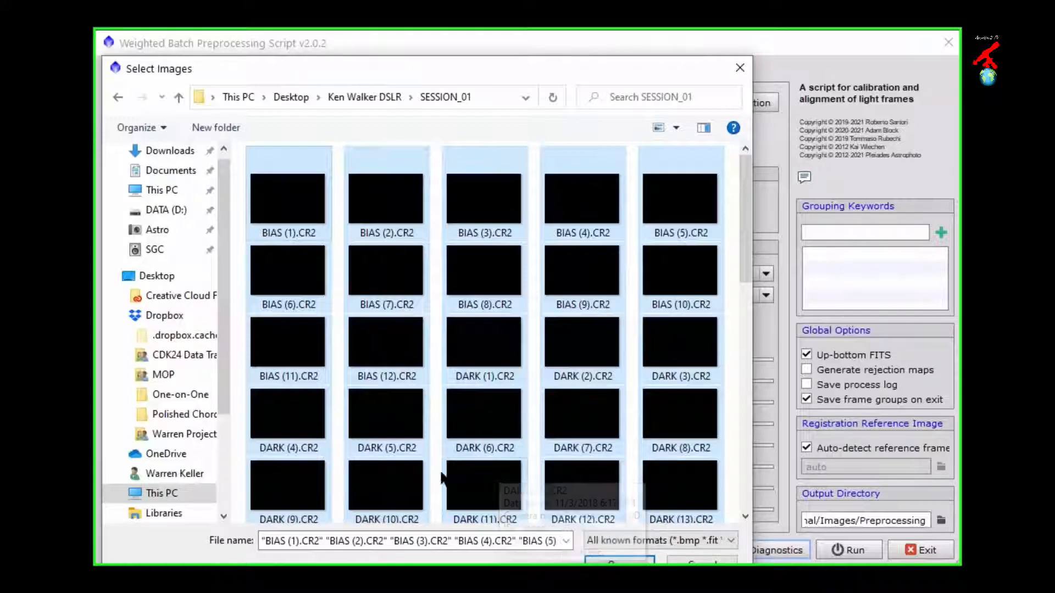
drag(407, 564, 407, 528)
key(ctrl)
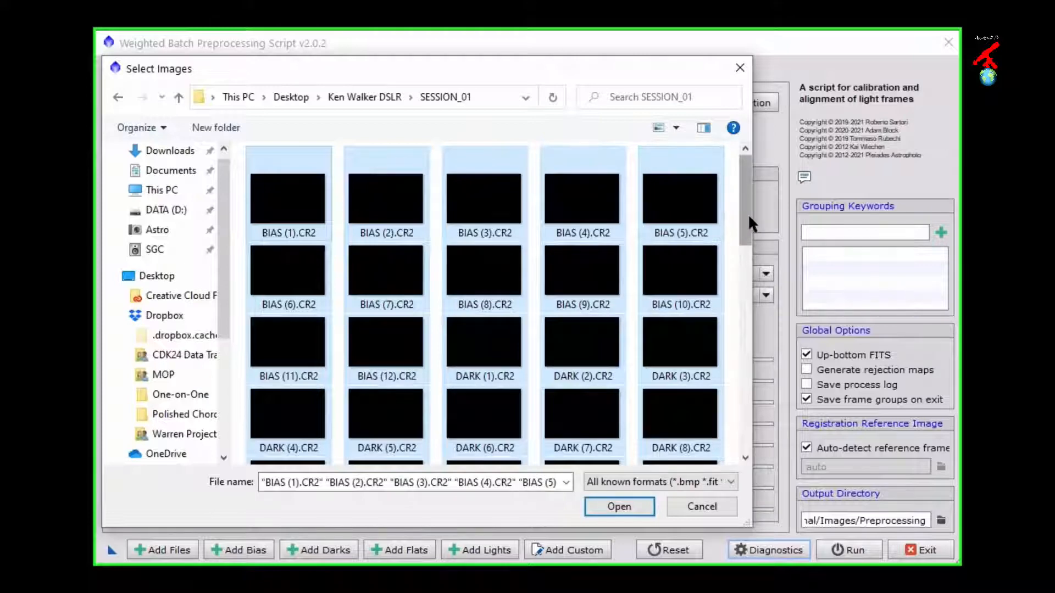
drag(746, 215, 760, 198)
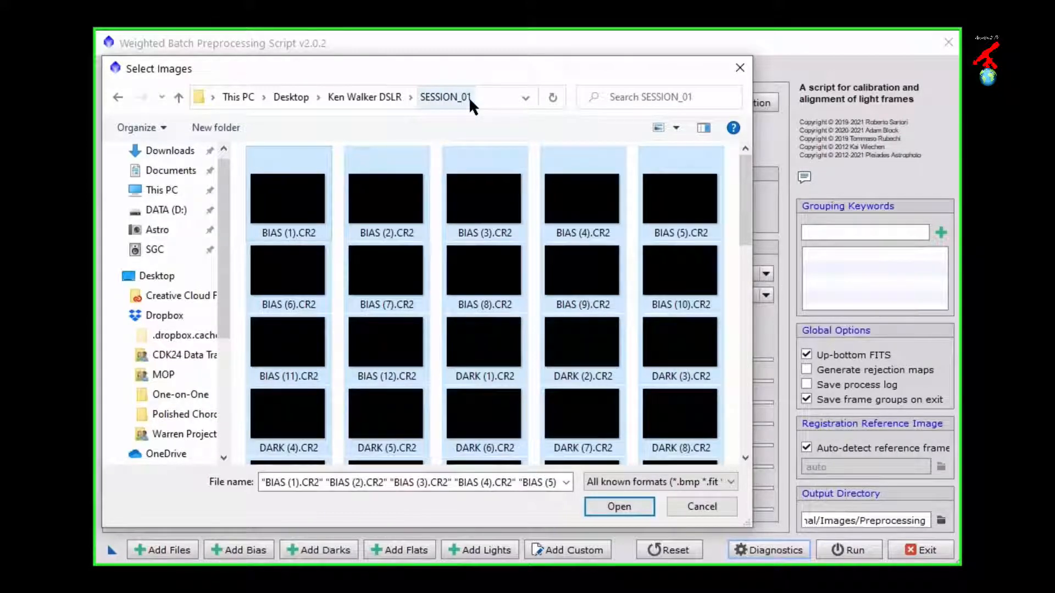
click(613, 505)
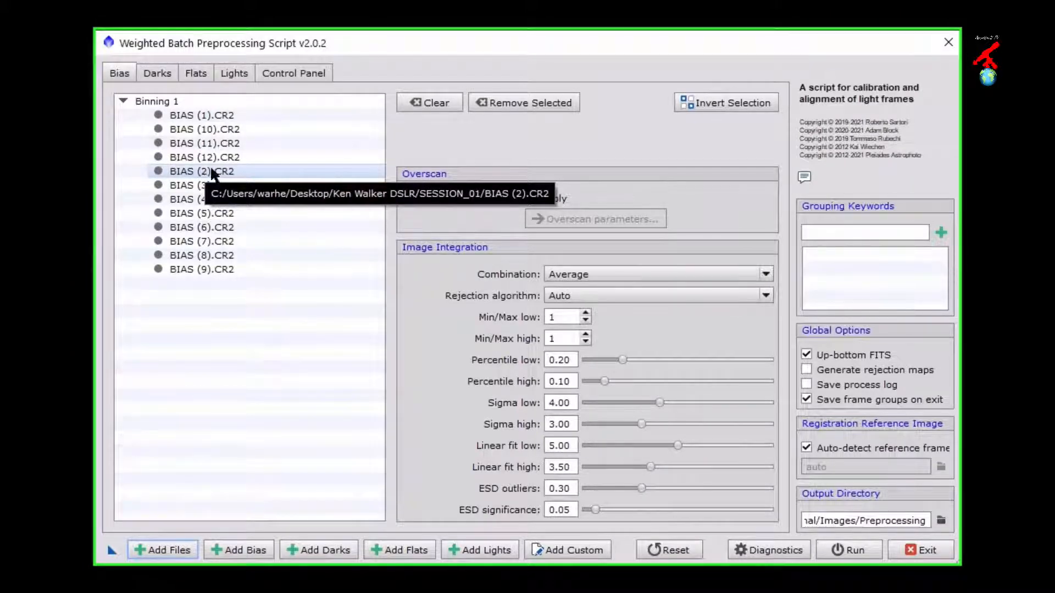
Step: Check the script's lists of loaded bias, dark, flat and light frames
click(193, 116)
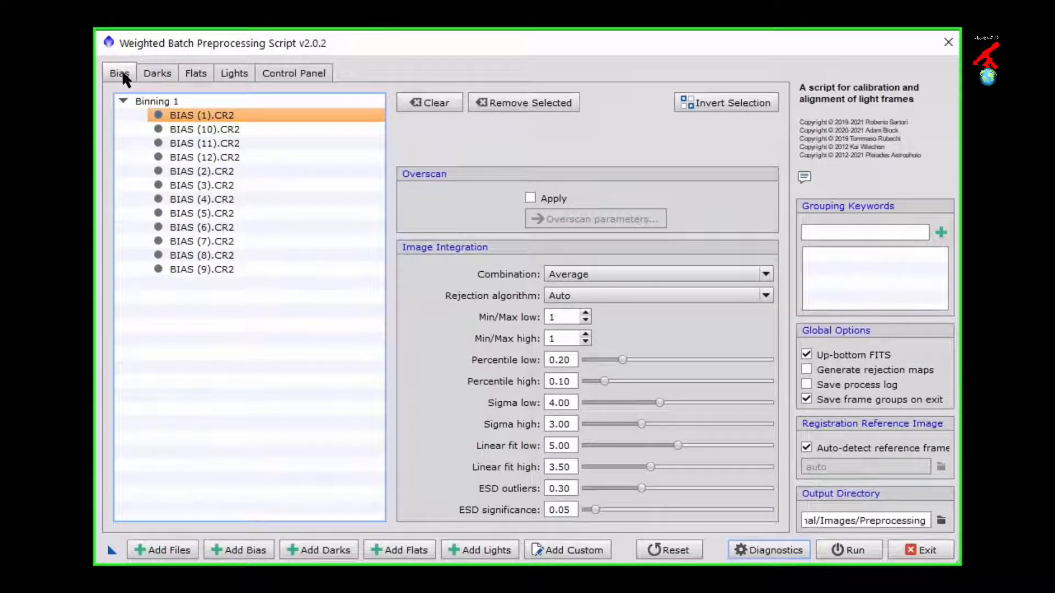
click(157, 75)
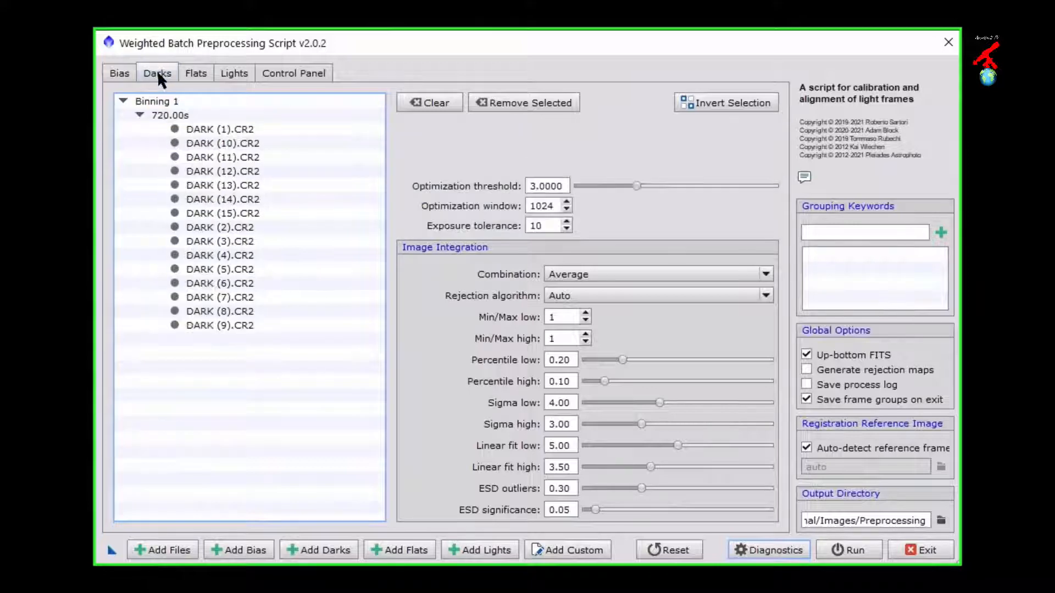
click(192, 72)
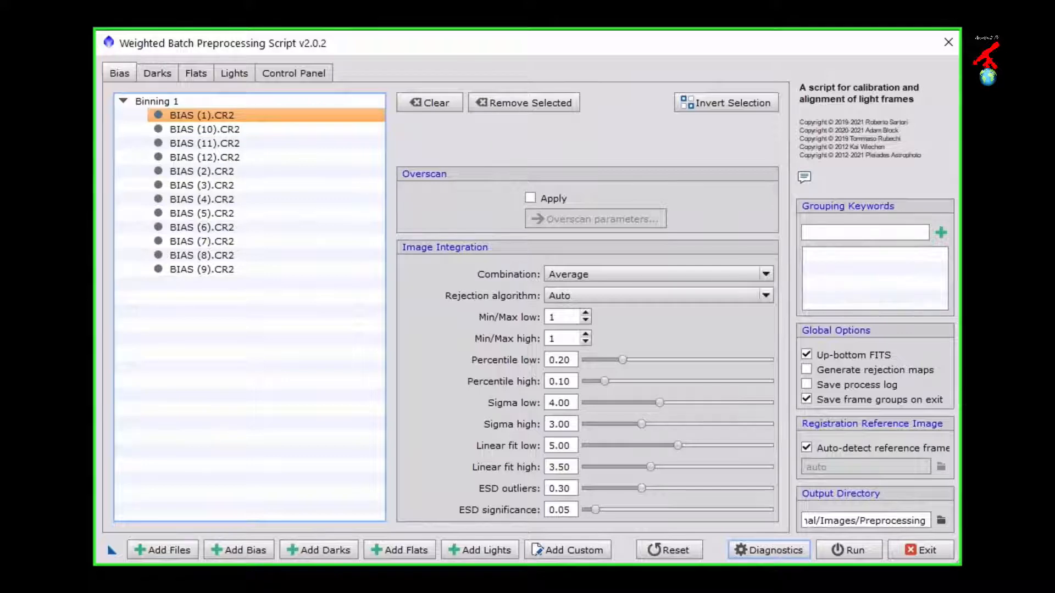
click(195, 73)
click(249, 80)
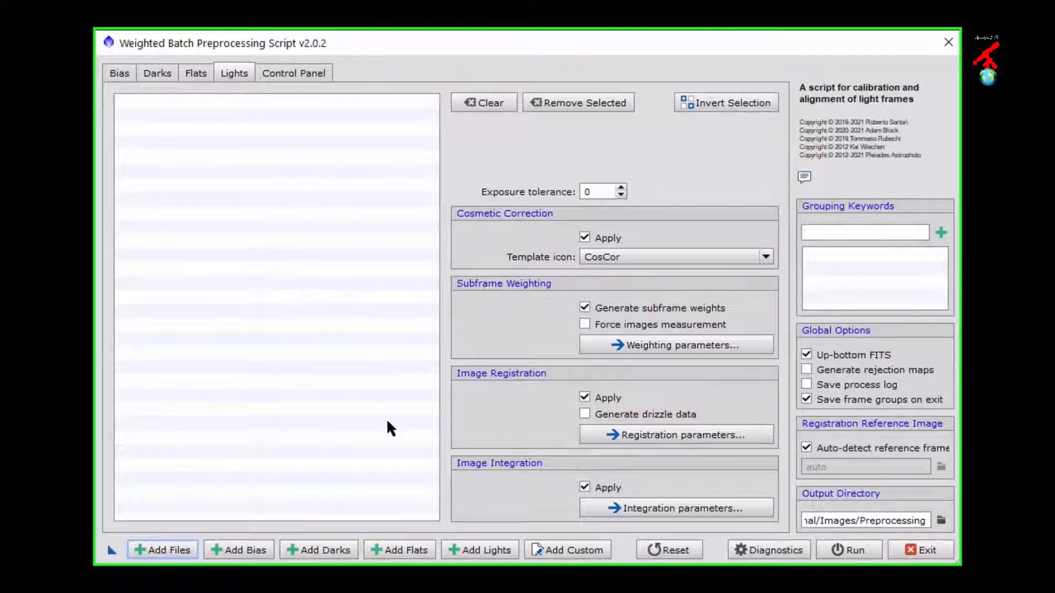
Step: Add the light frames IMG_0197.CR2 through IMG_0211_1.CR2 from the SESSION_01 folder
click(472, 551)
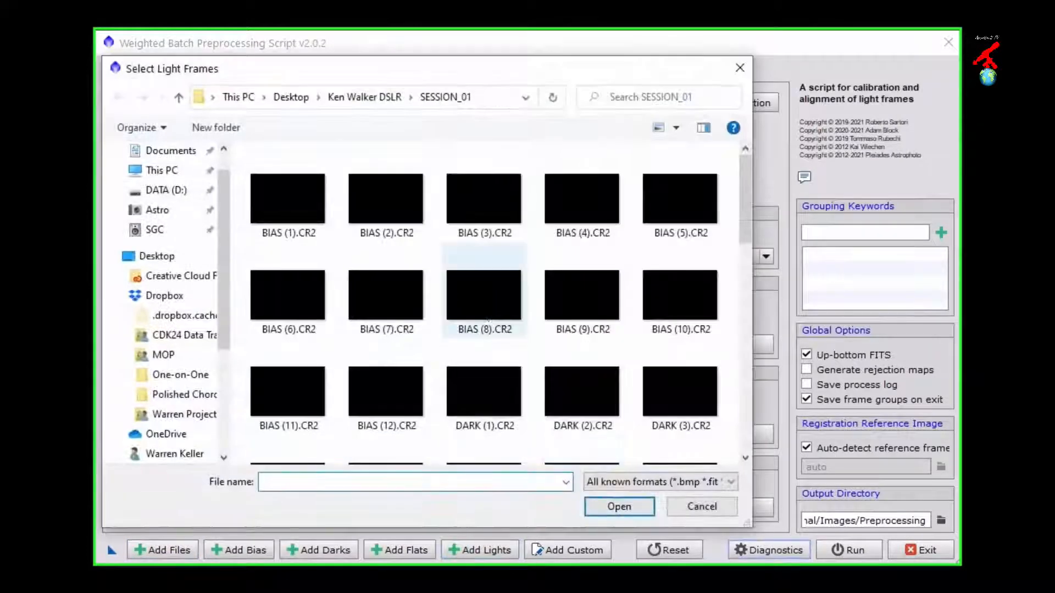
scroll(483, 296, down, 5)
click(483, 236)
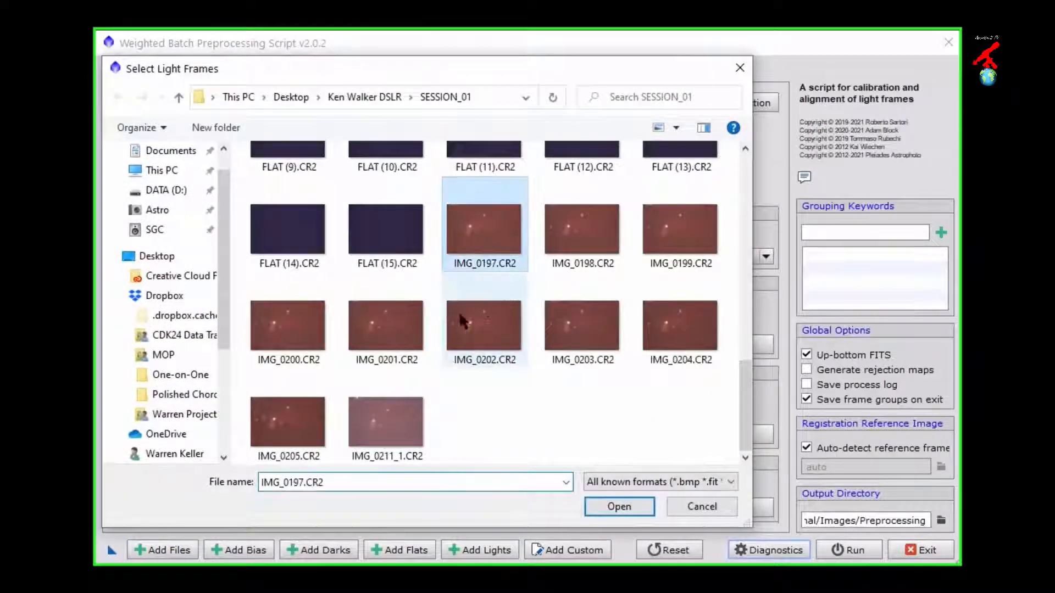
shift+click(388, 417)
click(619, 506)
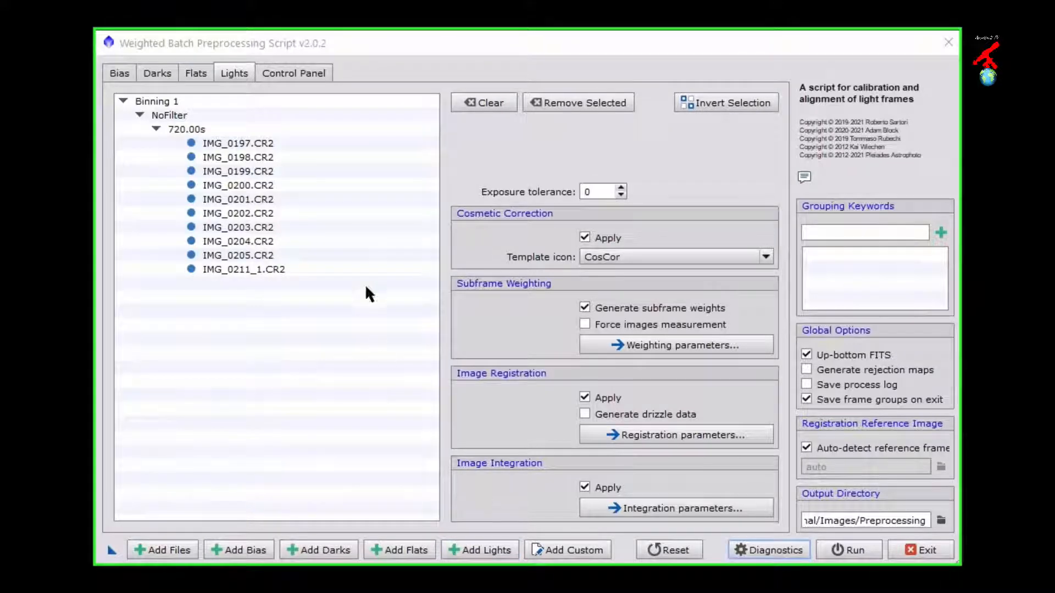
Step: Examine the calibration overview of the bias, dark, flat and light groups, including the flat group's CFA and status details
click(298, 72)
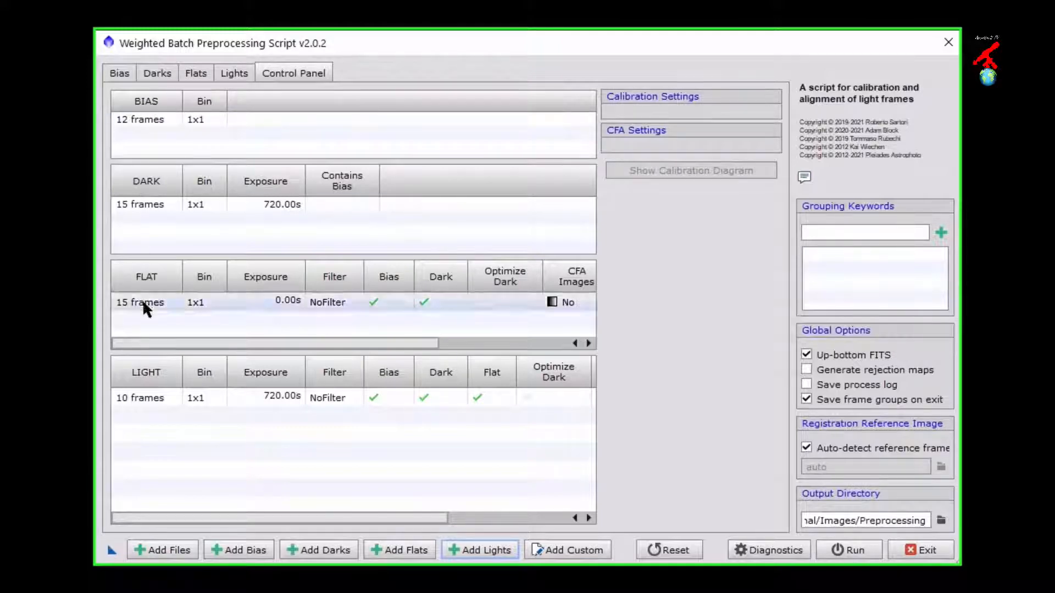
click(129, 118)
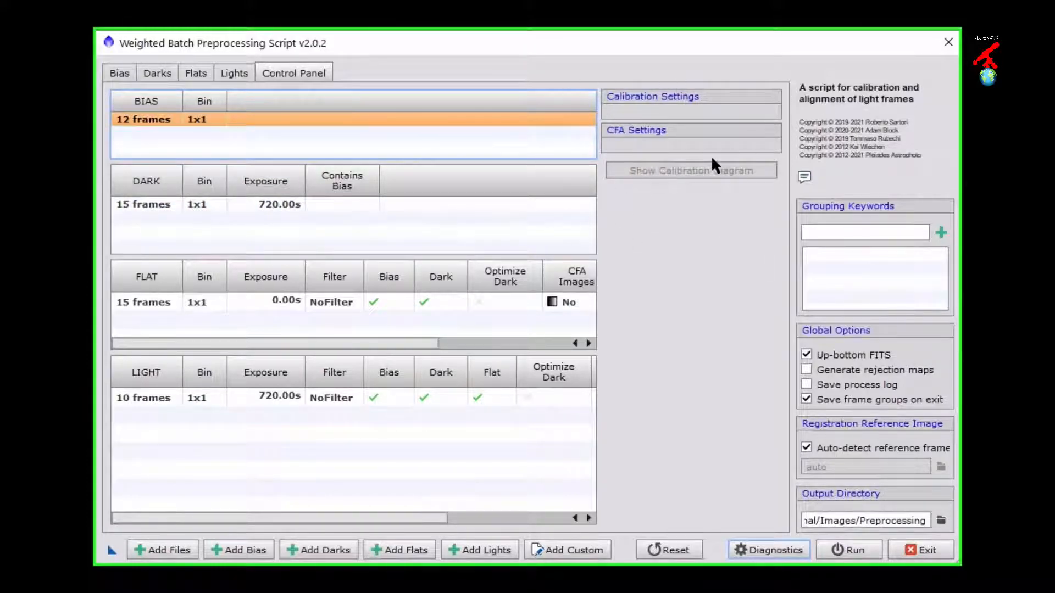
click(160, 205)
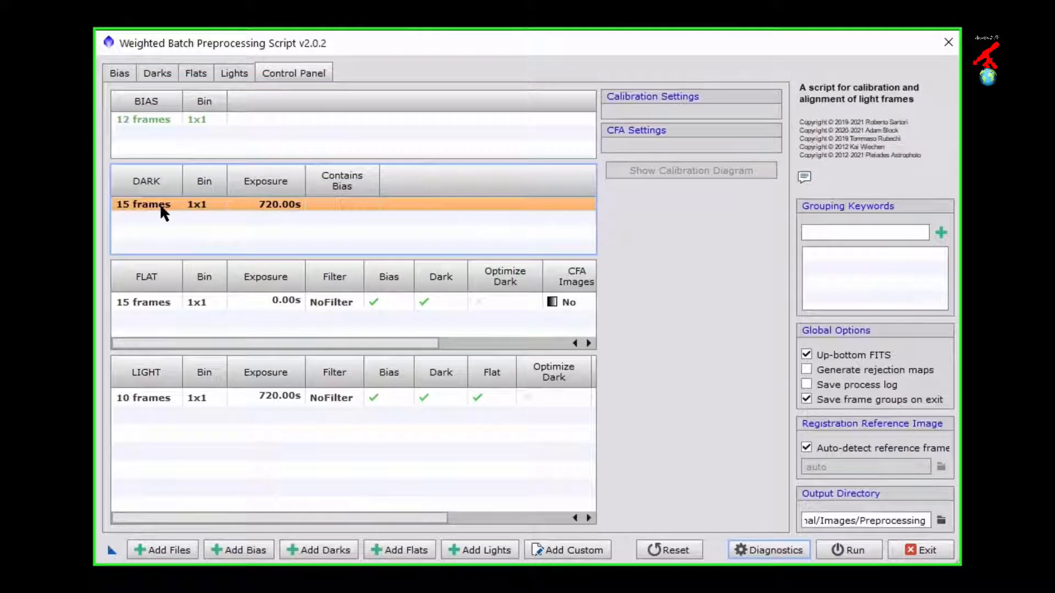
click(147, 302)
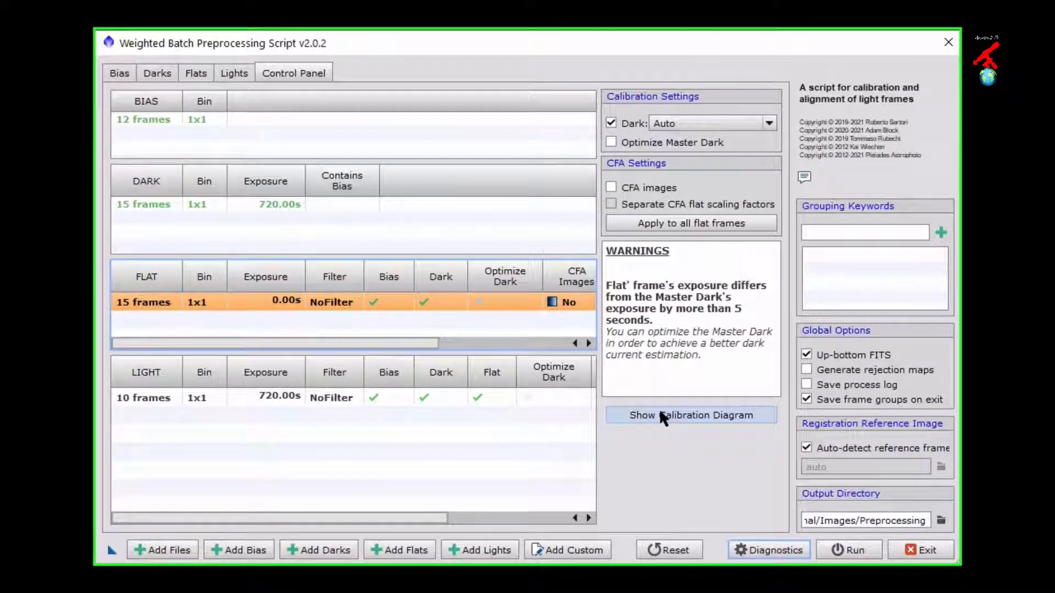
click(147, 396)
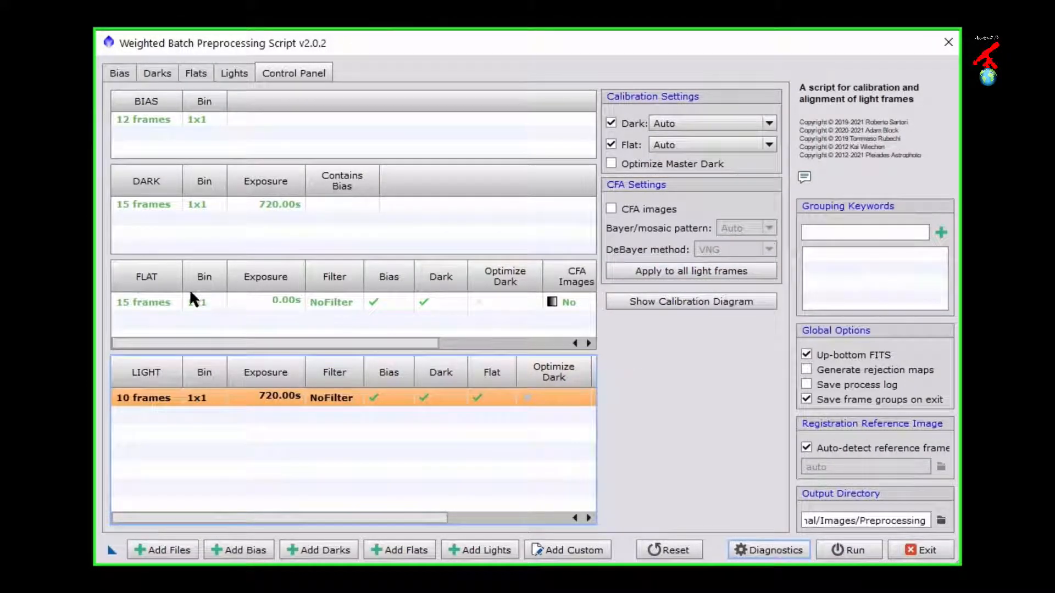
click(166, 295)
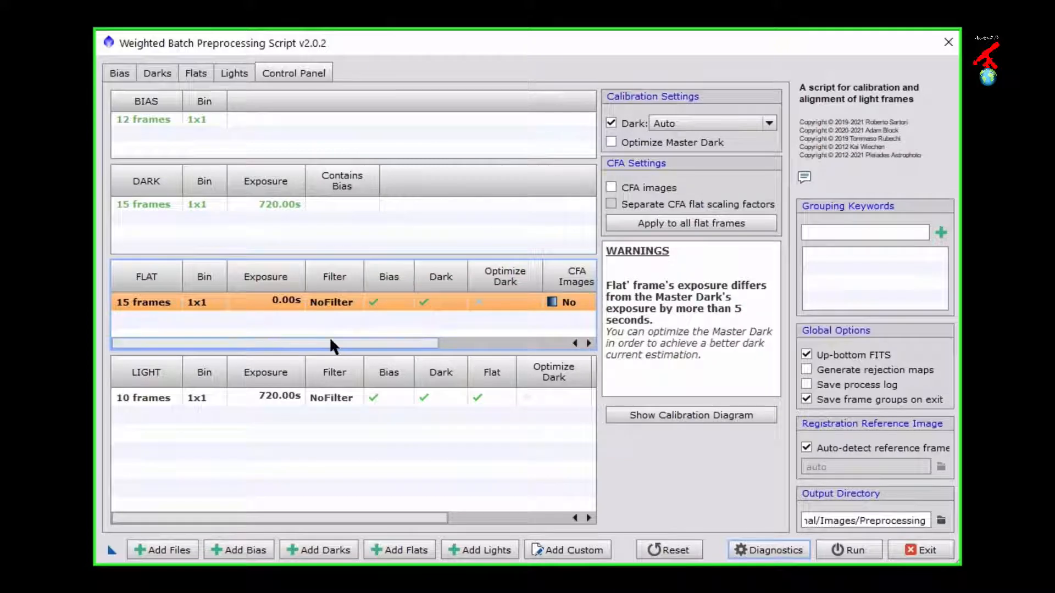
drag(340, 346, 473, 350)
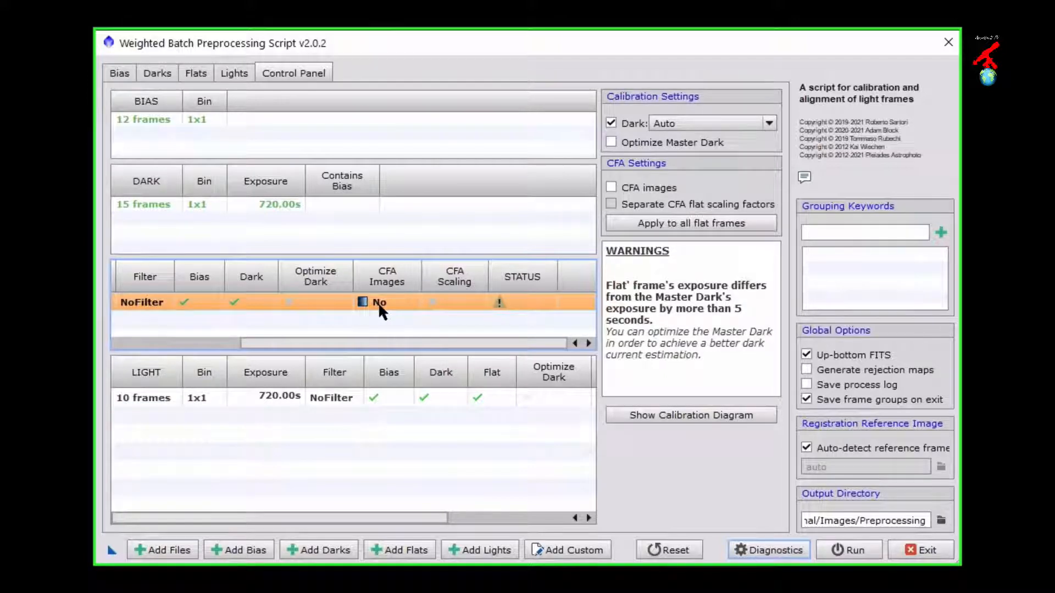
drag(334, 343, 180, 333)
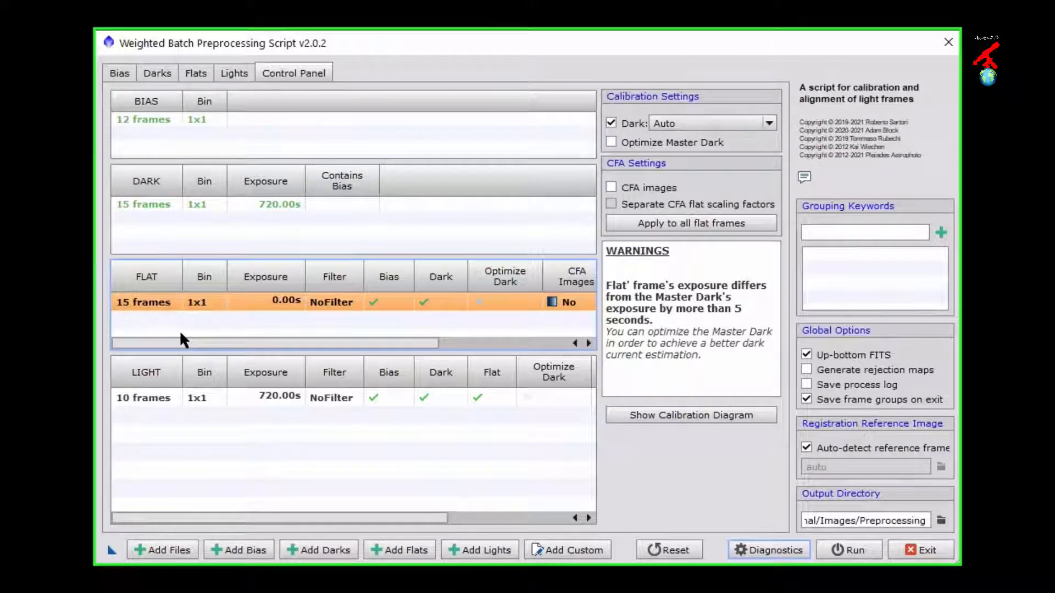
Step: Add SESSION as a grouping keyword and check how the bias frames are grouped
click(836, 233)
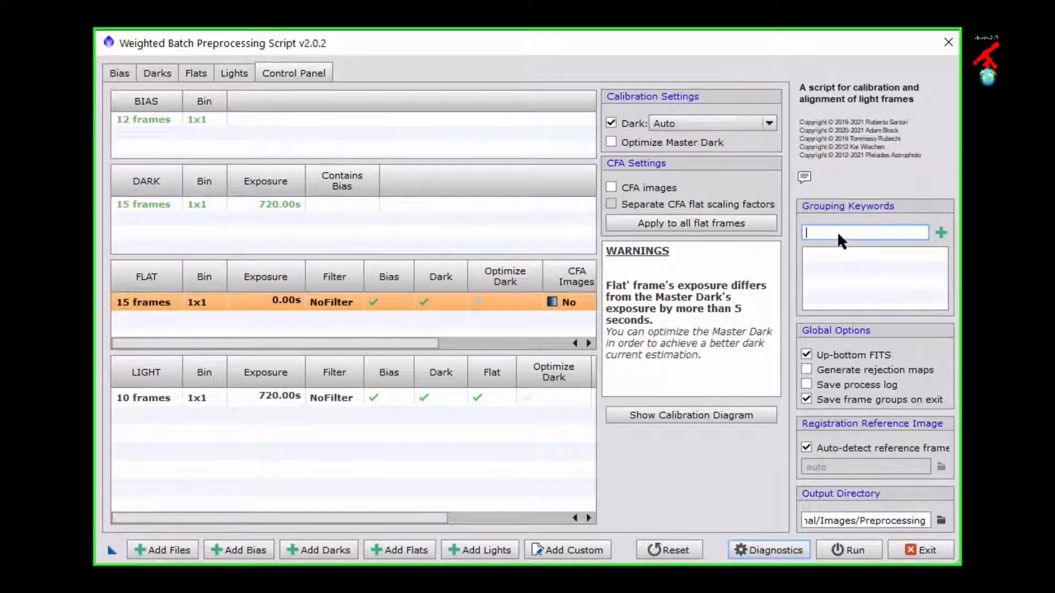
text(SESSION)
click(940, 233)
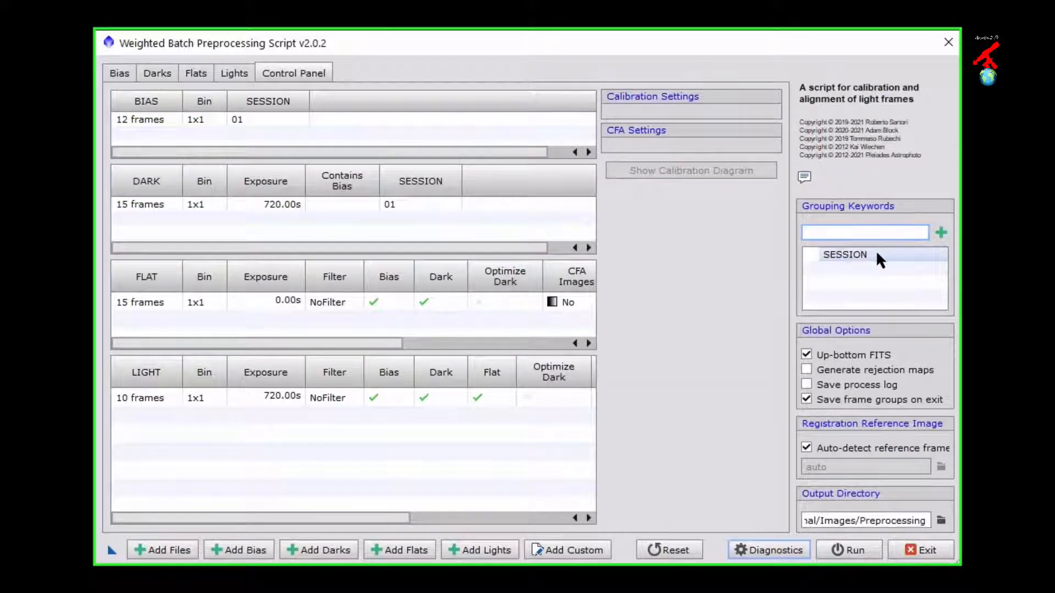
click(116, 73)
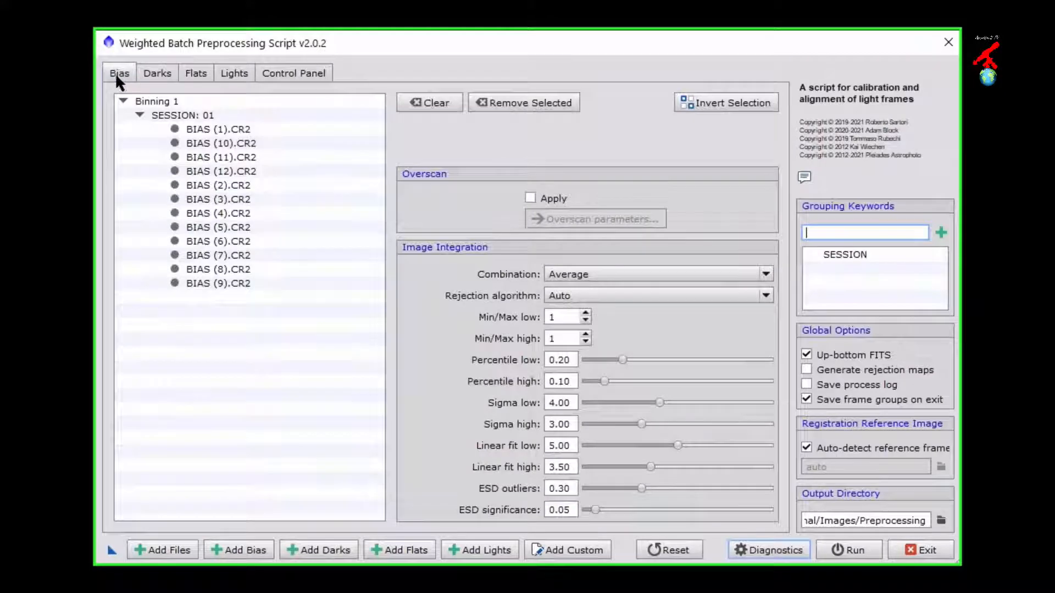
Step: Check how the SESSION 01 bias, dark, flat and light frames are grouped and review the calibration overview
click(179, 116)
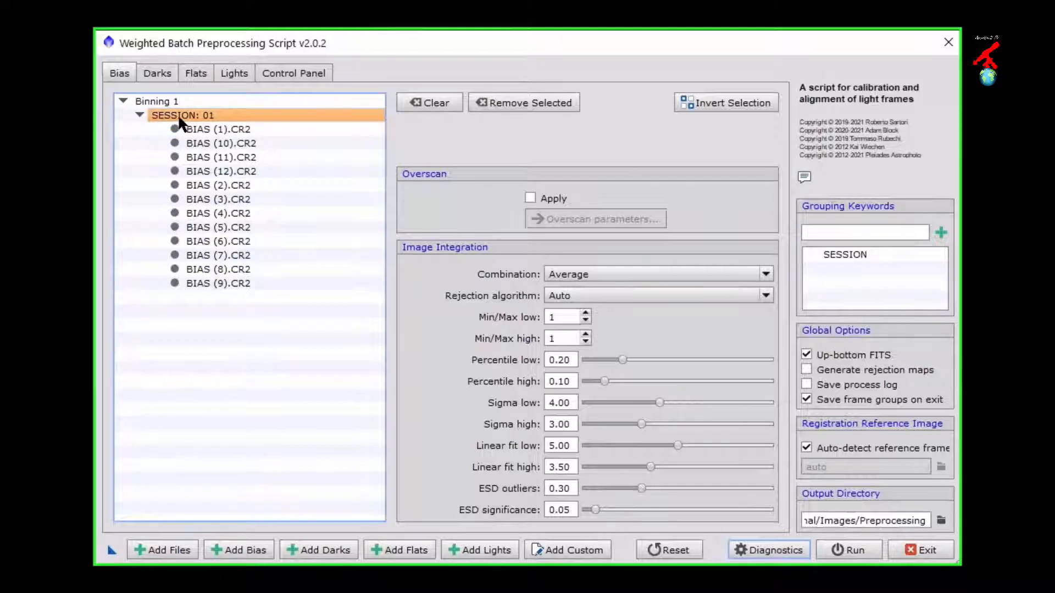
click(159, 75)
click(213, 126)
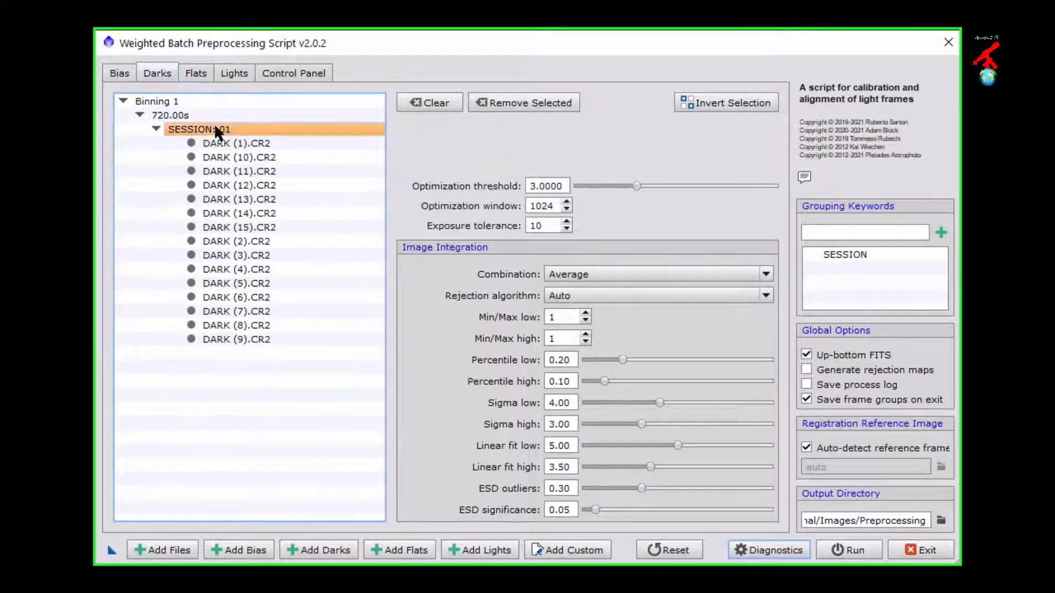
click(196, 73)
click(187, 141)
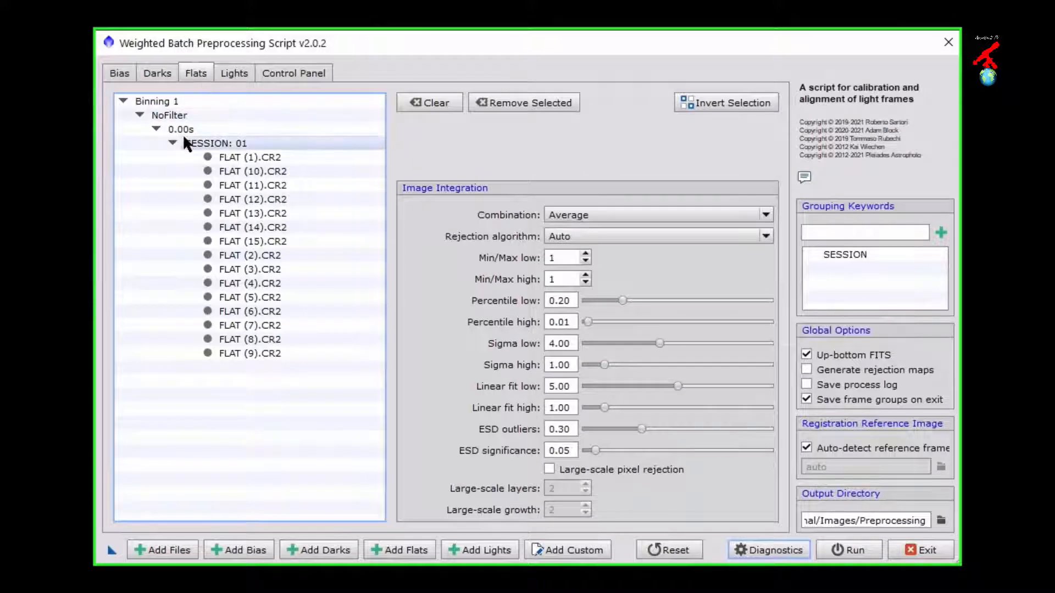
click(230, 74)
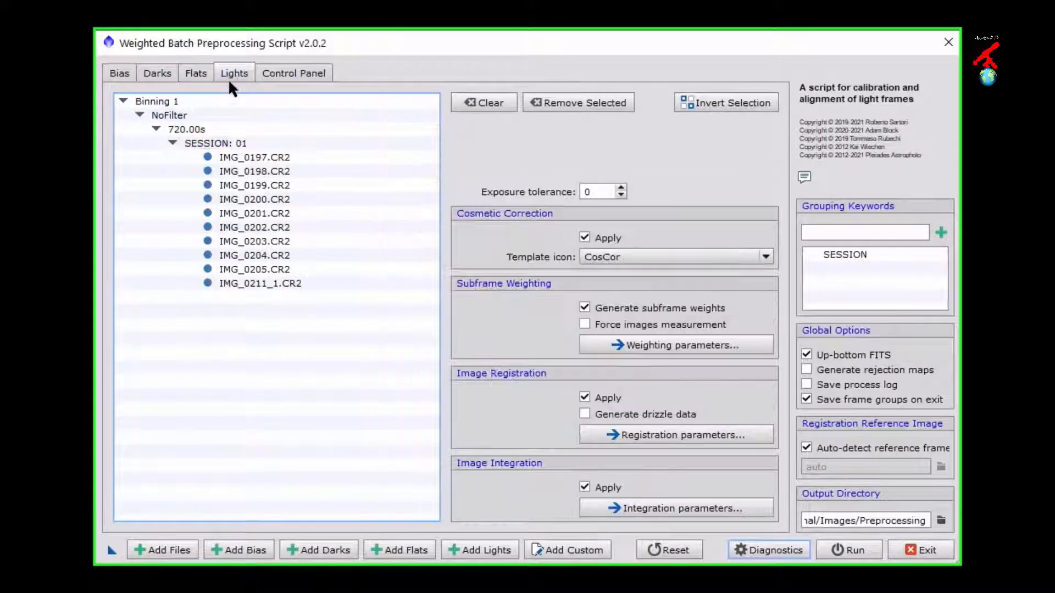
click(226, 144)
click(282, 76)
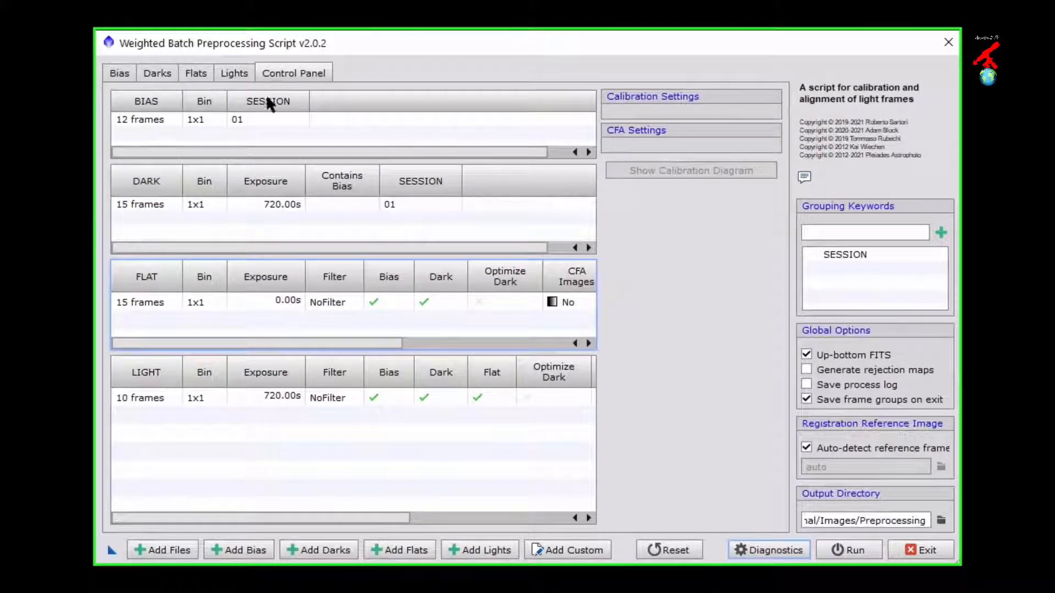
Step: Add all bias, dark, flat and light files from the SESSION_02 folder
click(139, 545)
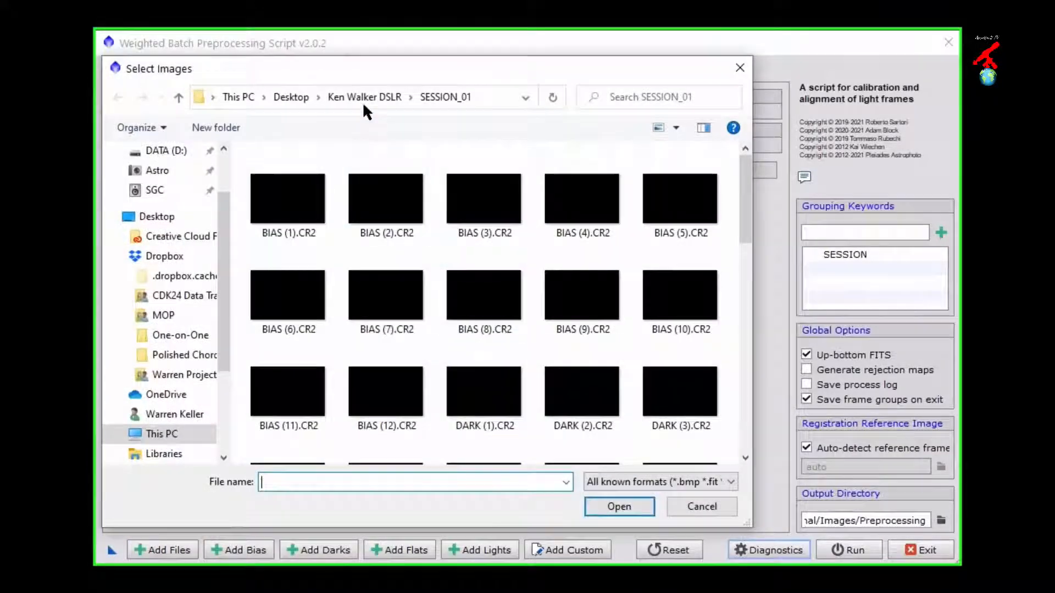
click(365, 97)
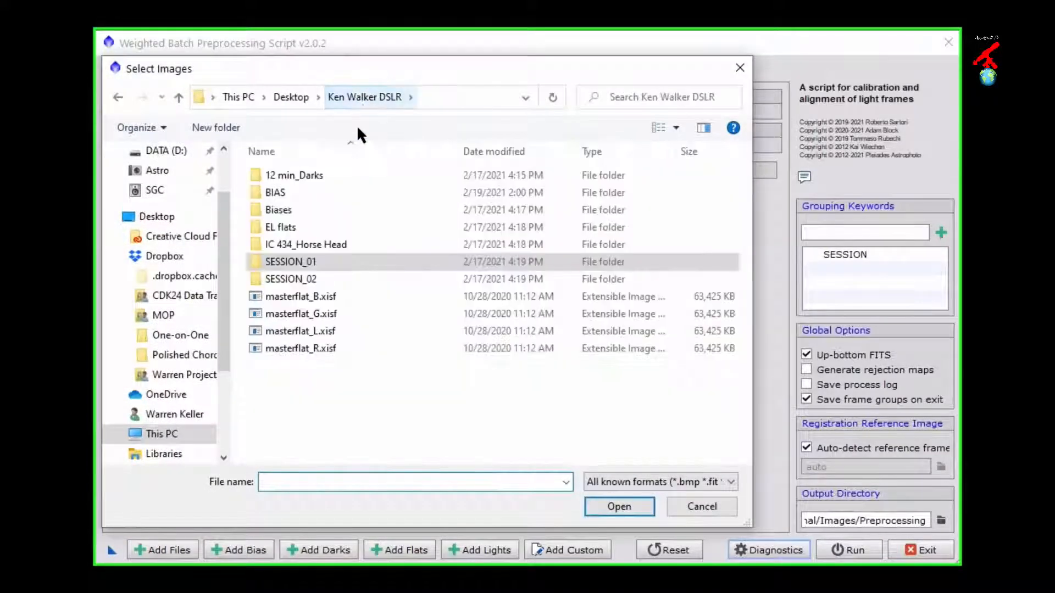
double_click(301, 278)
click(294, 204)
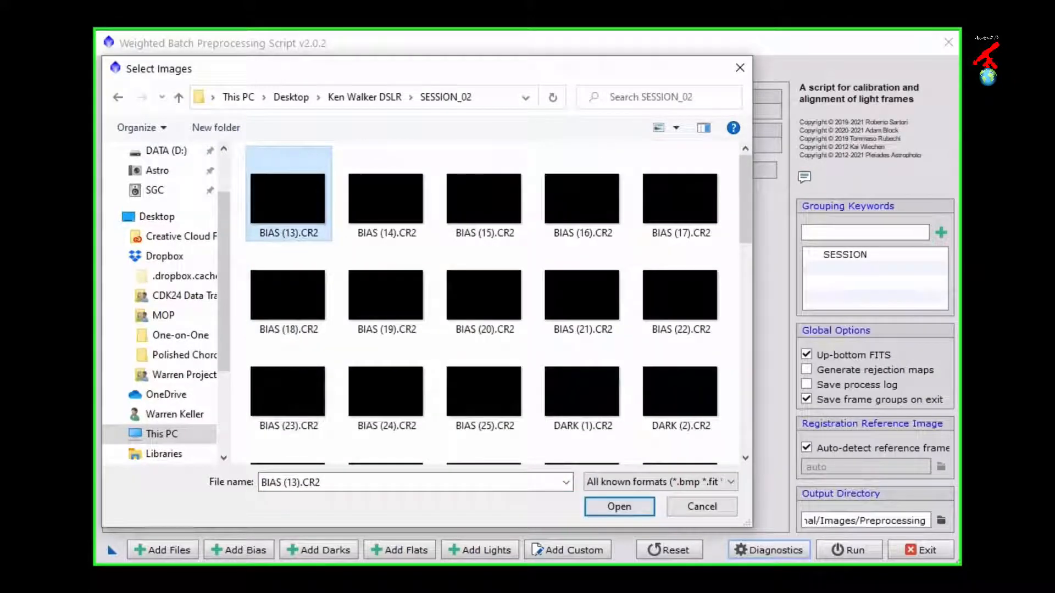
scroll(297, 208, down, 10)
scroll(297, 208, down, 3)
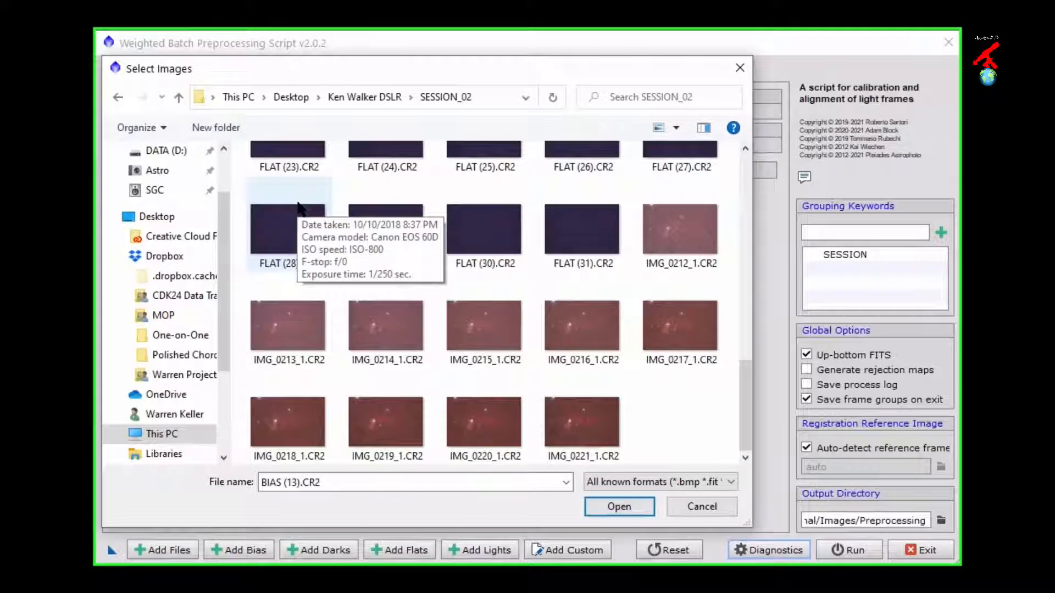
key(ctrl+a)
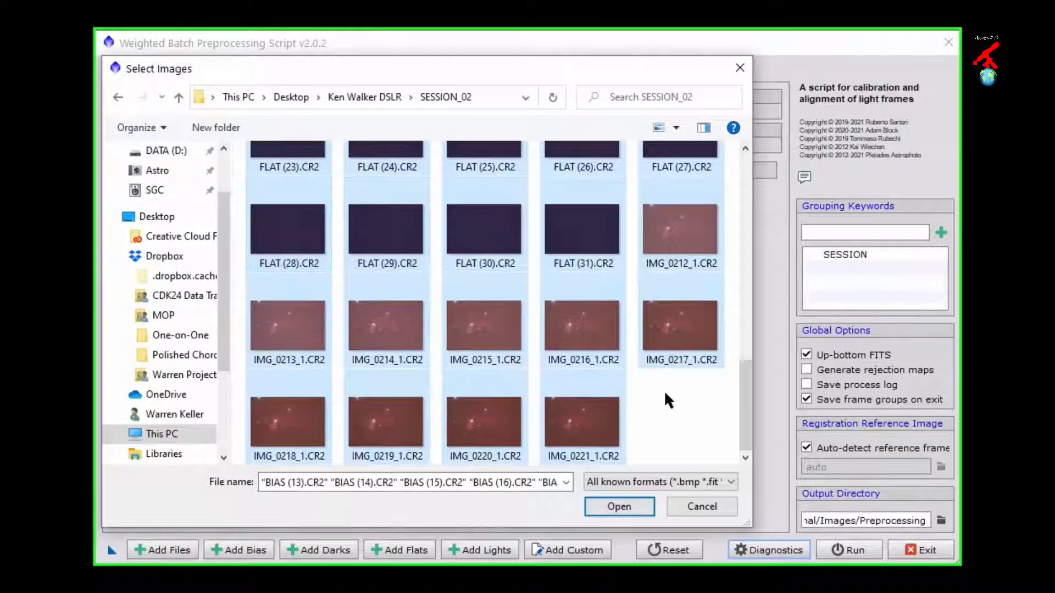
click(622, 507)
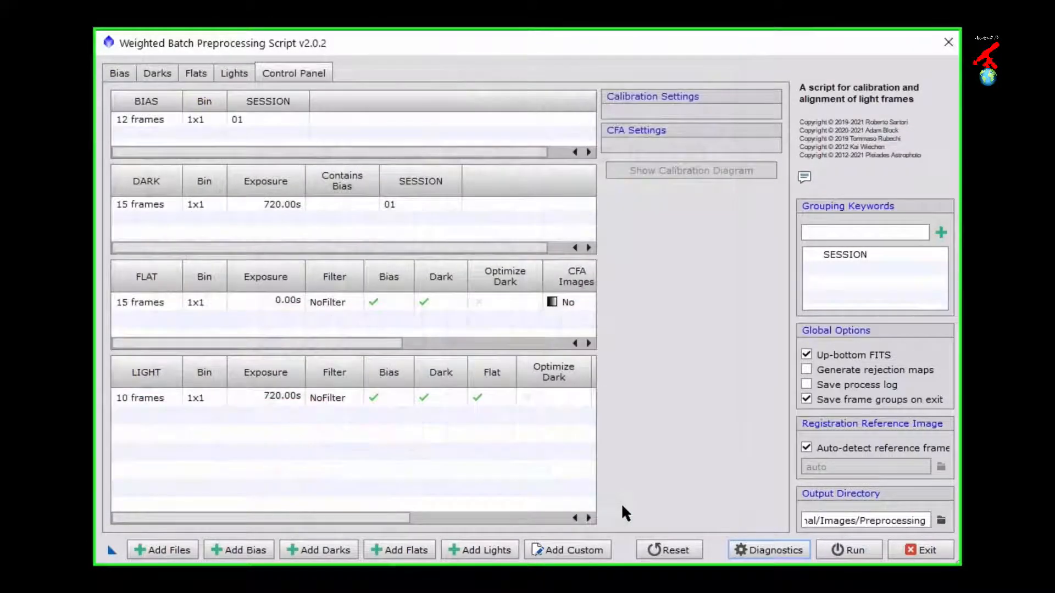
Step: Check the SESSION 02 groups in the lists of bias, dark and flat frames
click(118, 74)
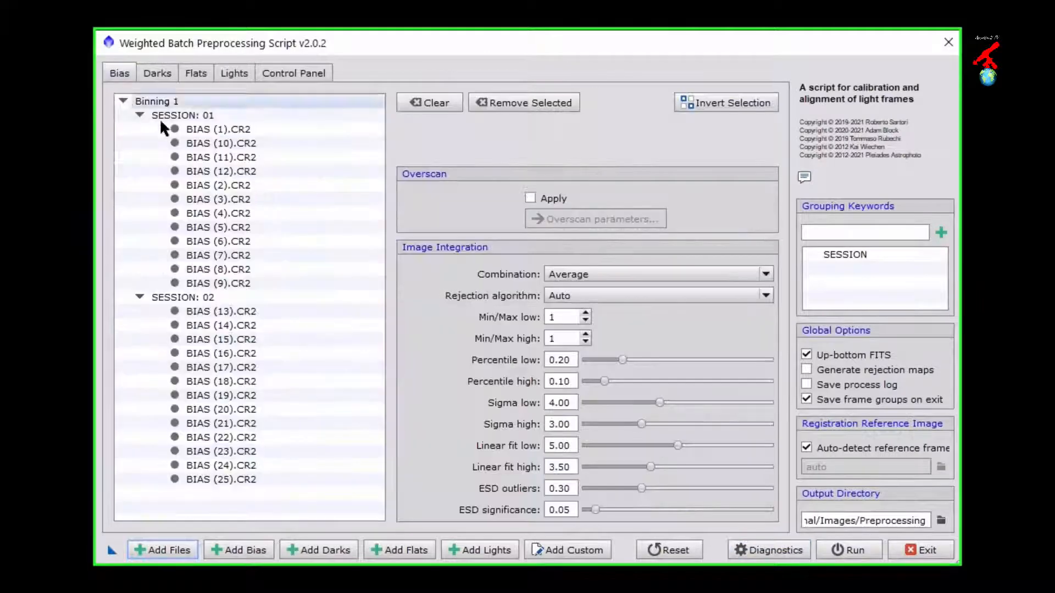
click(185, 297)
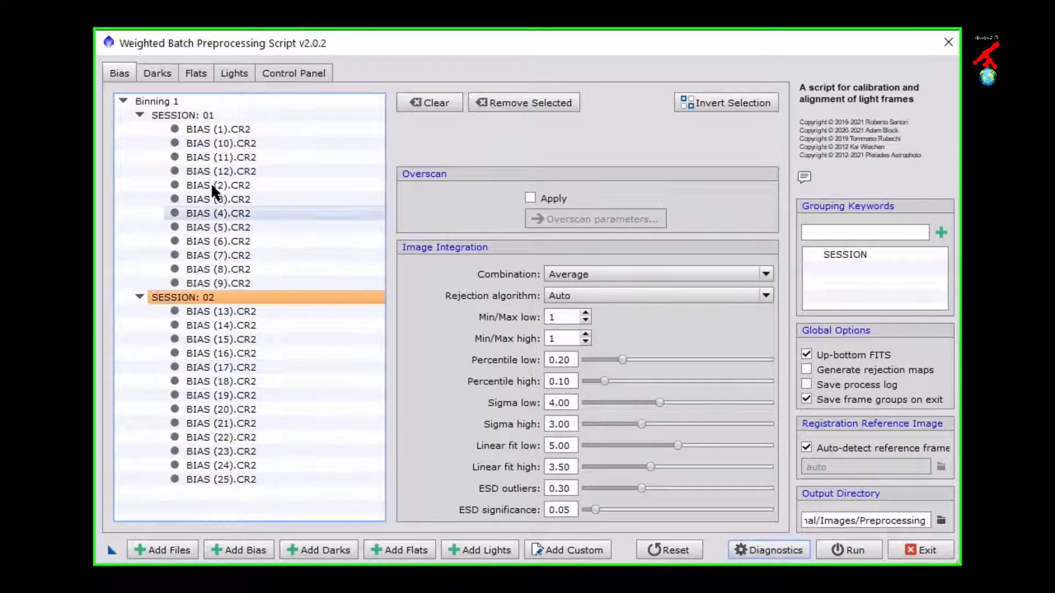
click(156, 79)
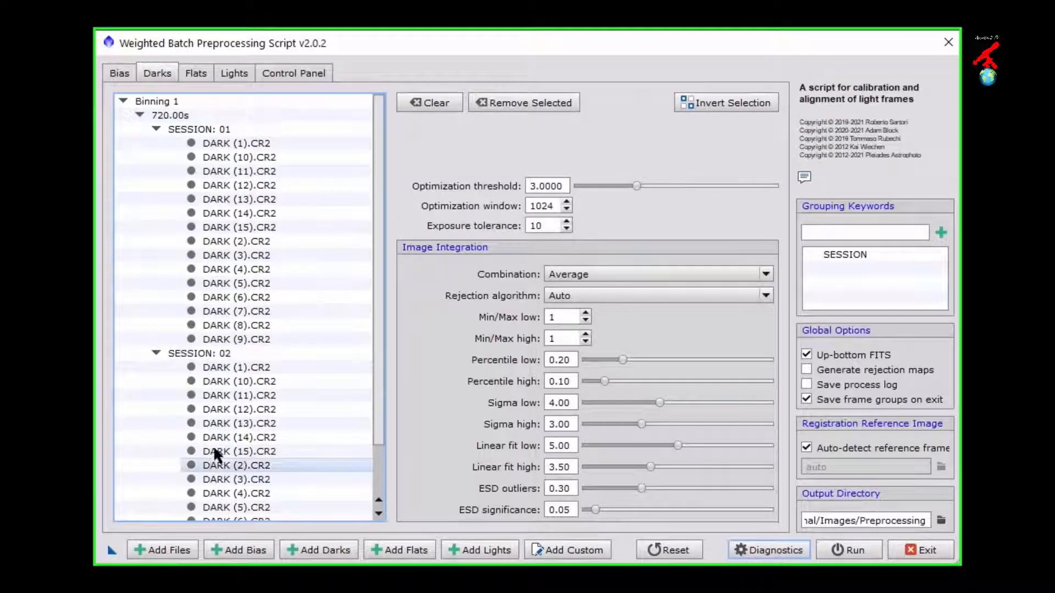
click(231, 352)
click(193, 72)
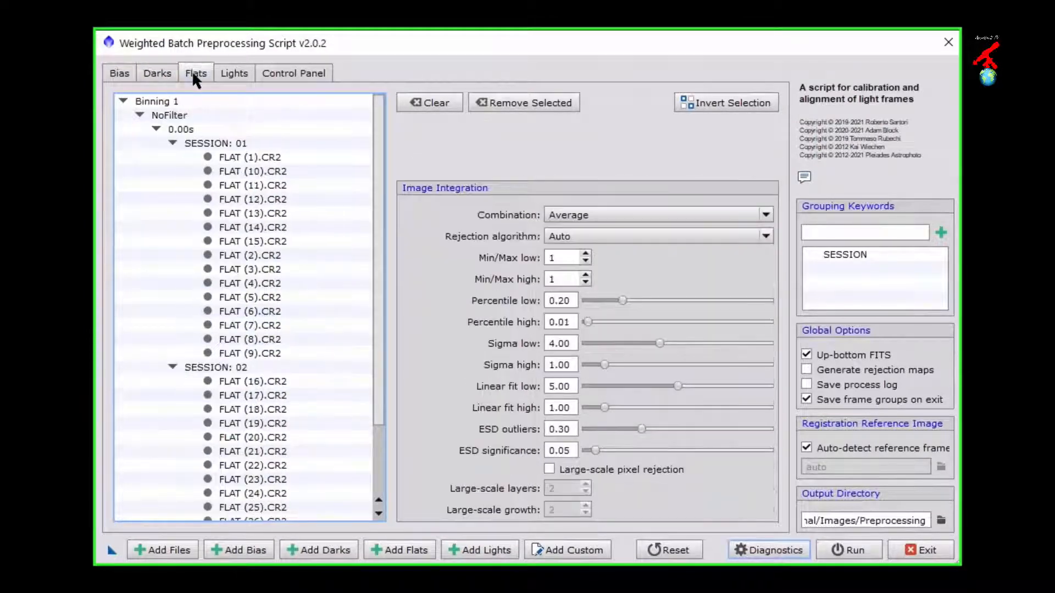
click(209, 366)
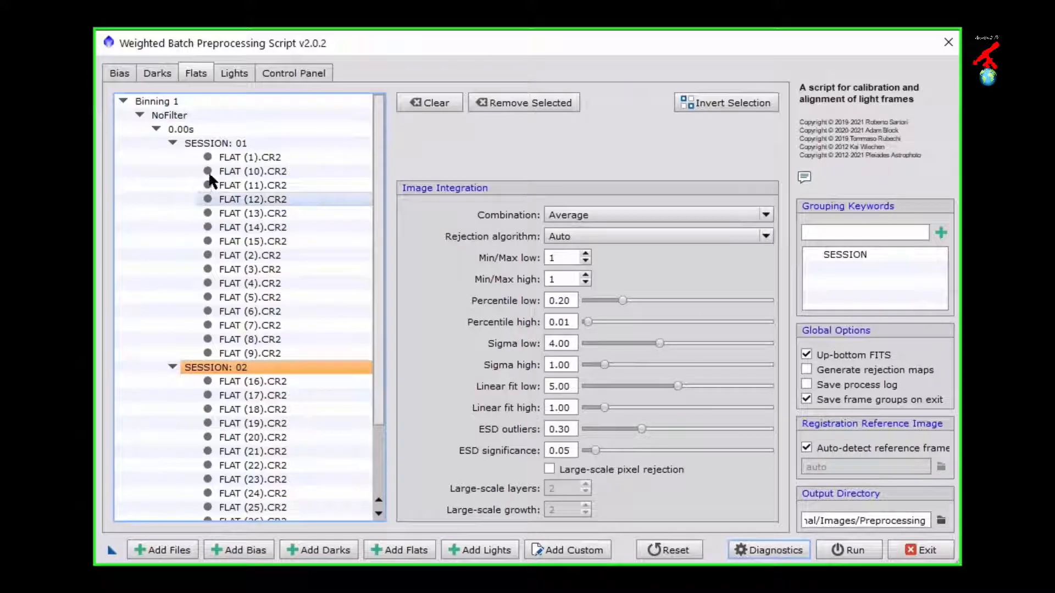
Step: Add the light frames IMG_0212_1.CR2 through IMG_0221_1.CR2 from the SESSION_02 folder and check both light session groups
click(234, 73)
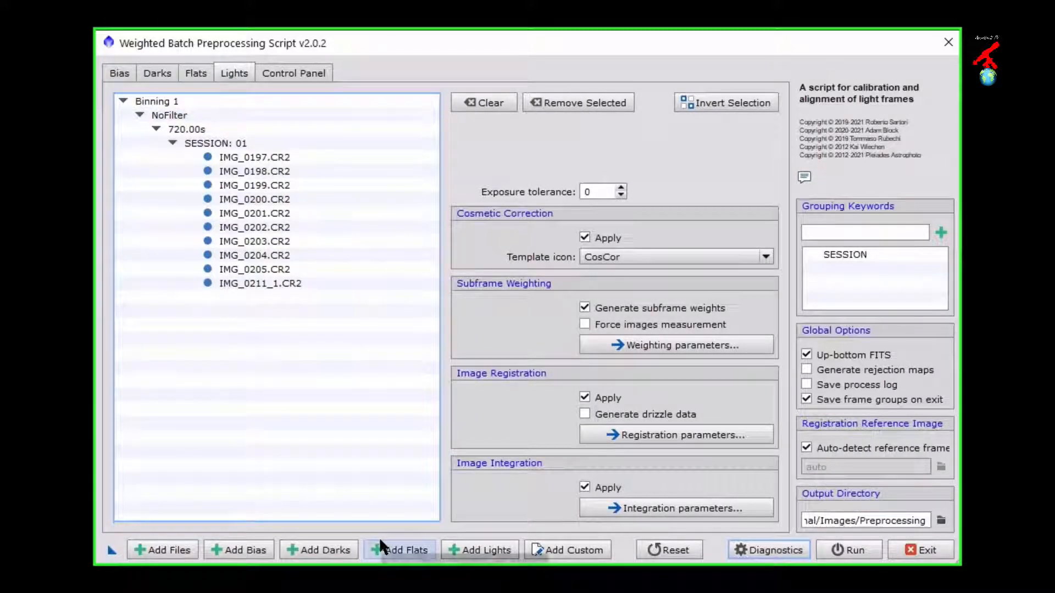
click(465, 547)
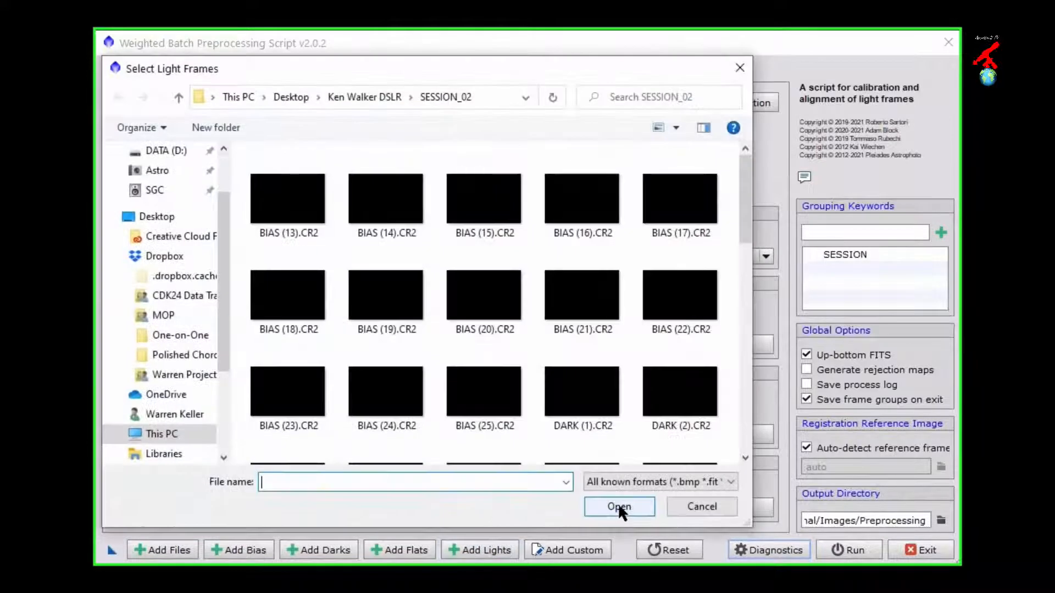
scroll(666, 254, down, 10)
click(666, 253)
shift+click(589, 416)
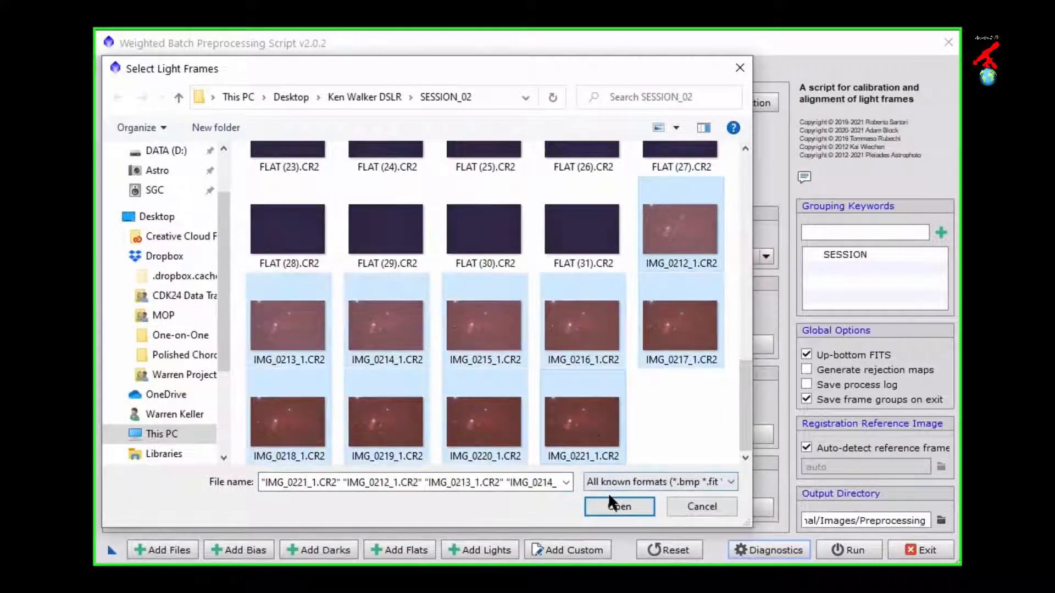
click(615, 504)
click(250, 297)
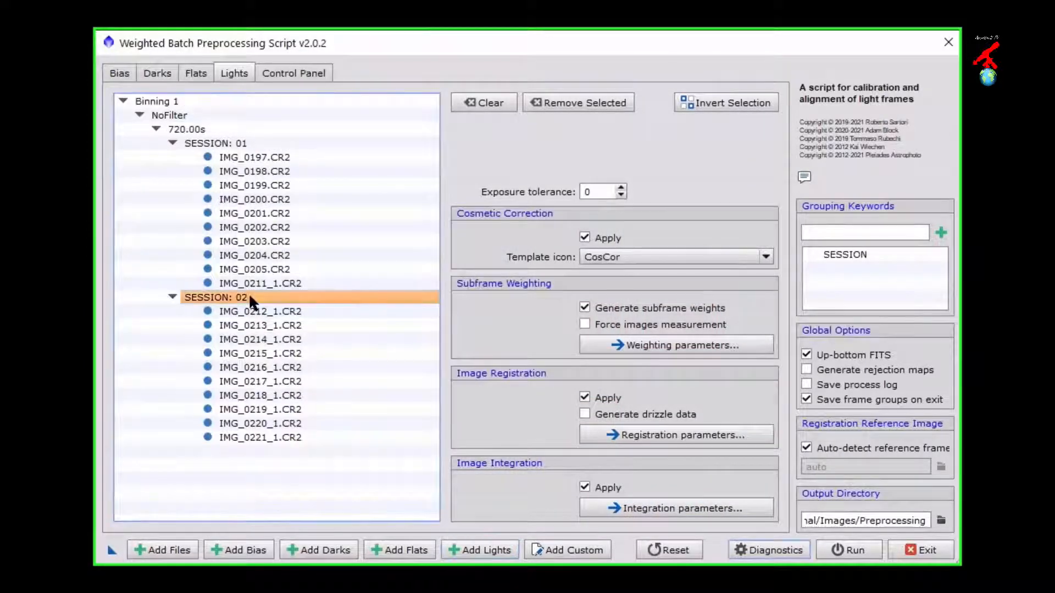
click(241, 143)
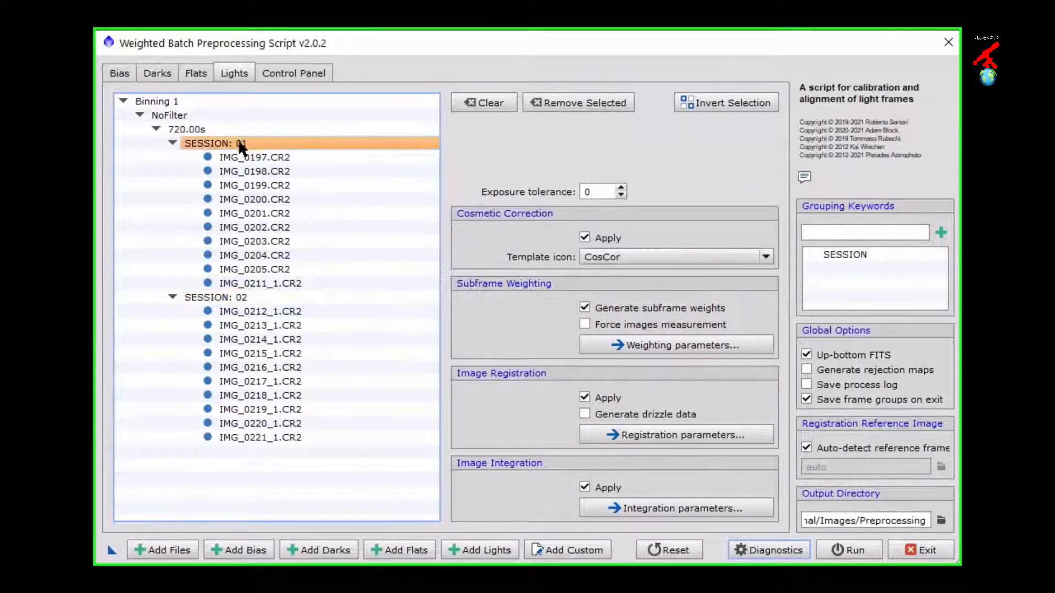
click(560, 551)
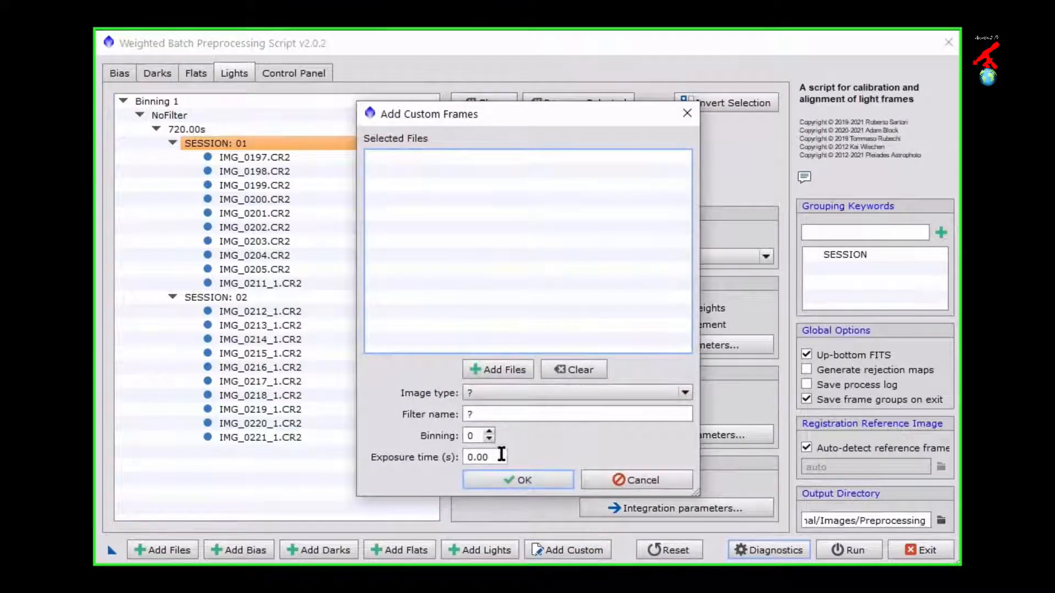
click(486, 361)
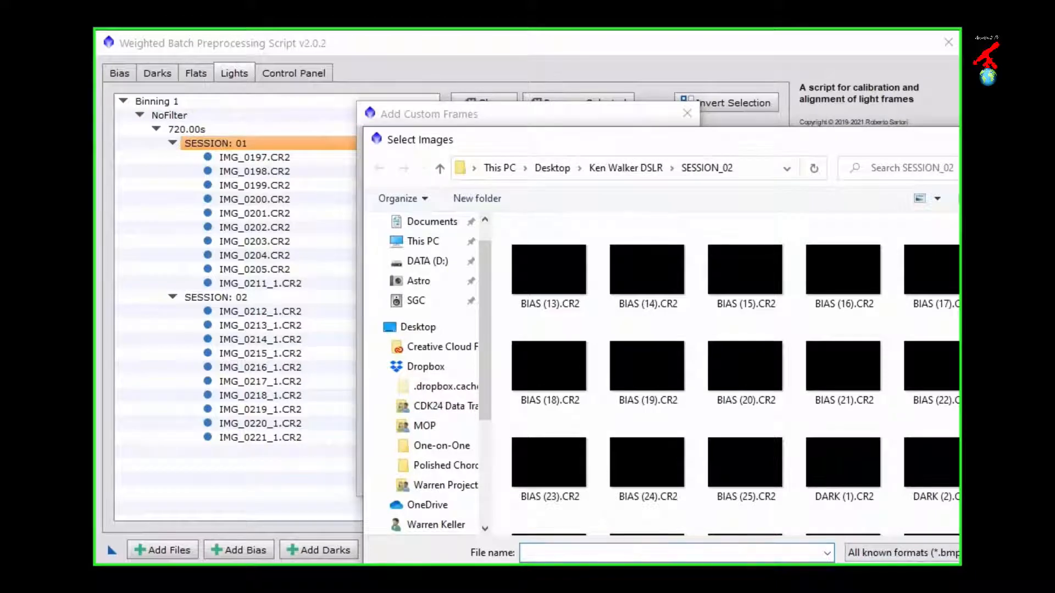
key(Escape)
click(536, 392)
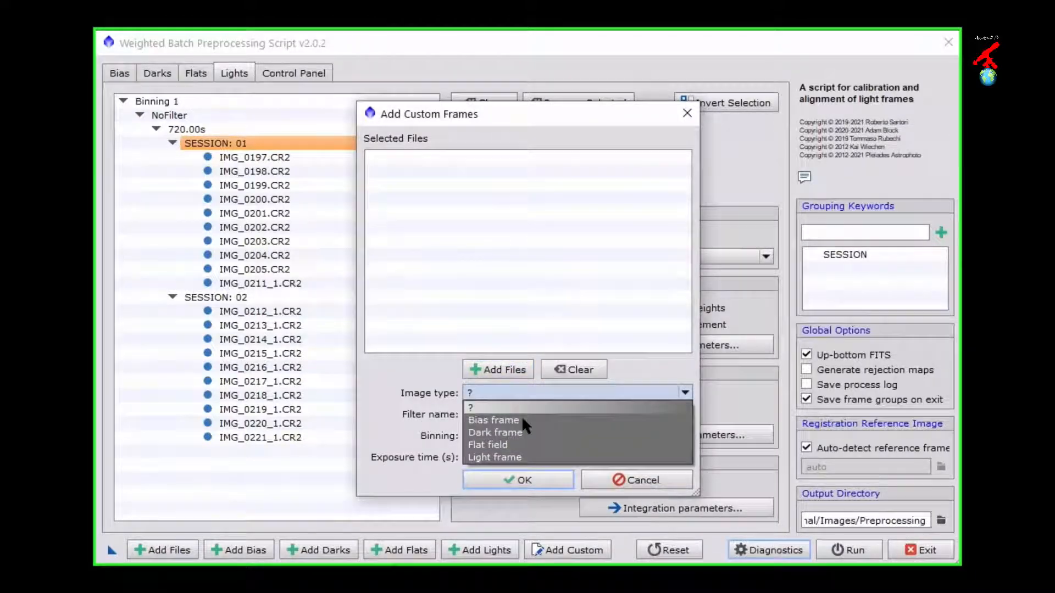
click(513, 456)
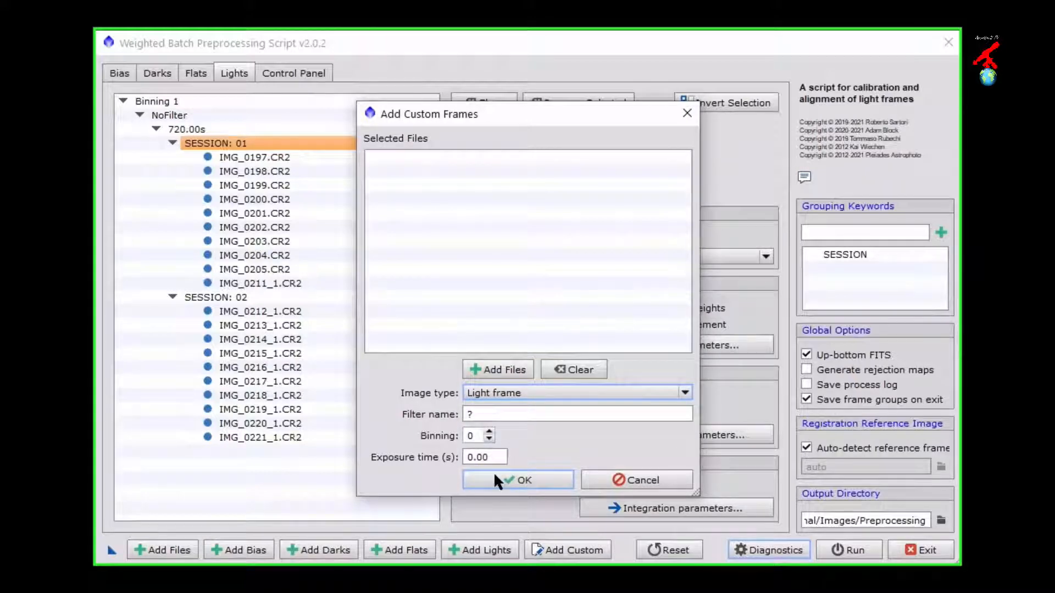
click(642, 480)
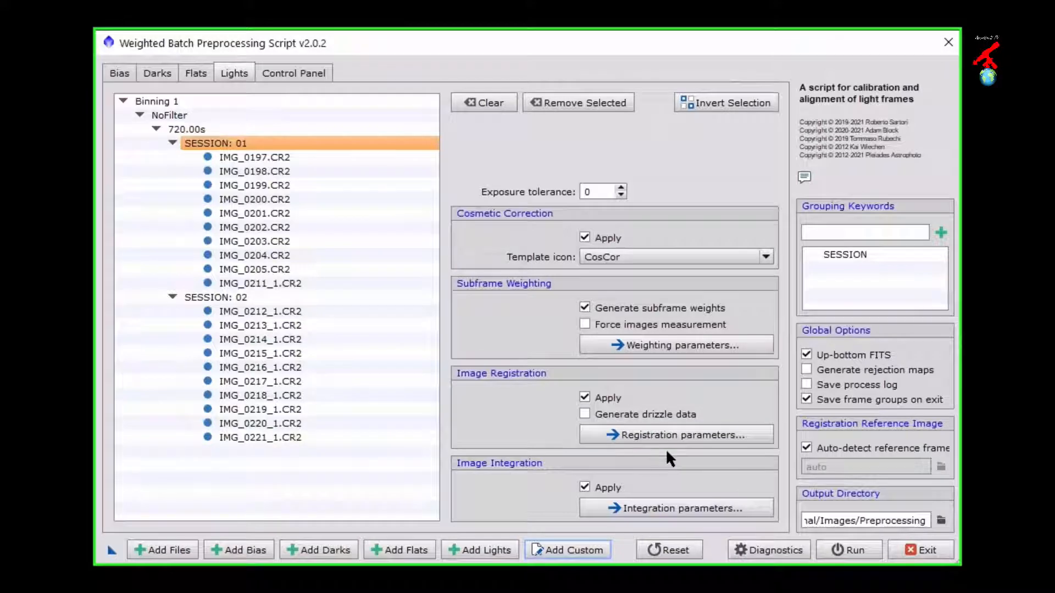
Step: Examine in the calibration overview which frames match the SESSION 01 bias, dark, flat and light groups
click(304, 70)
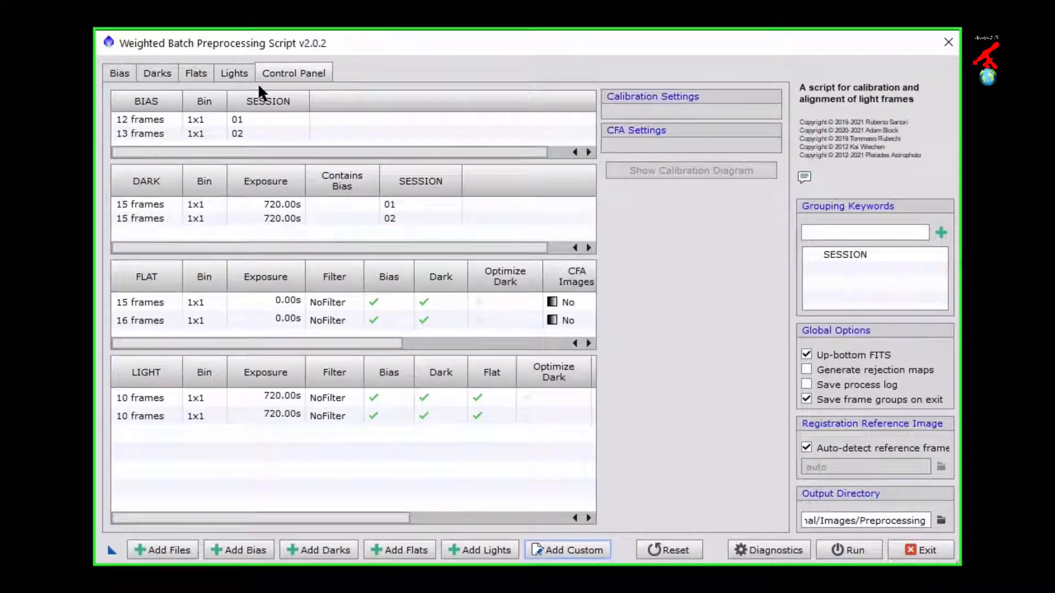
click(157, 120)
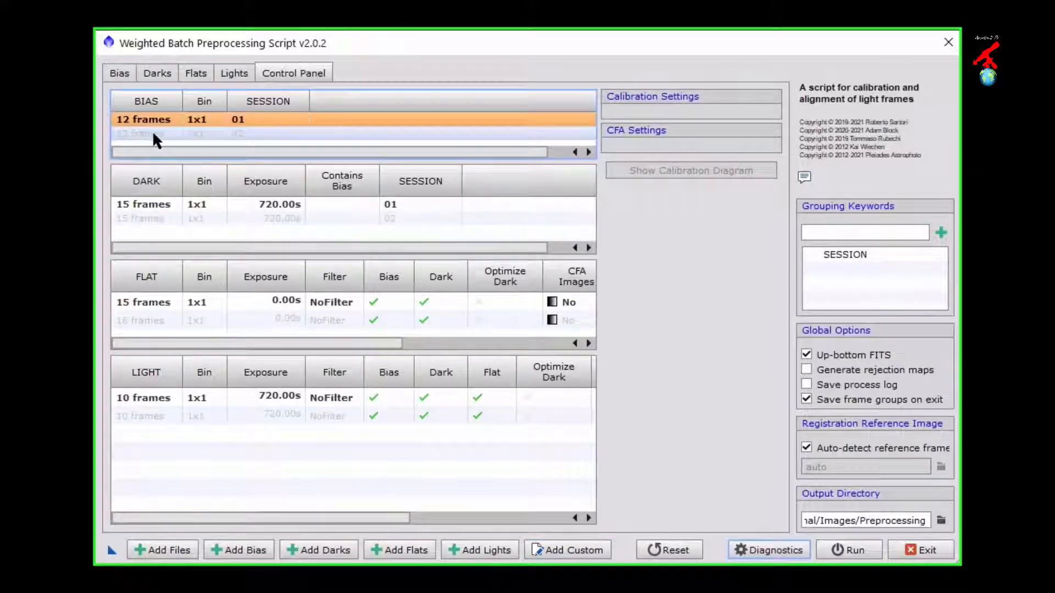
click(153, 204)
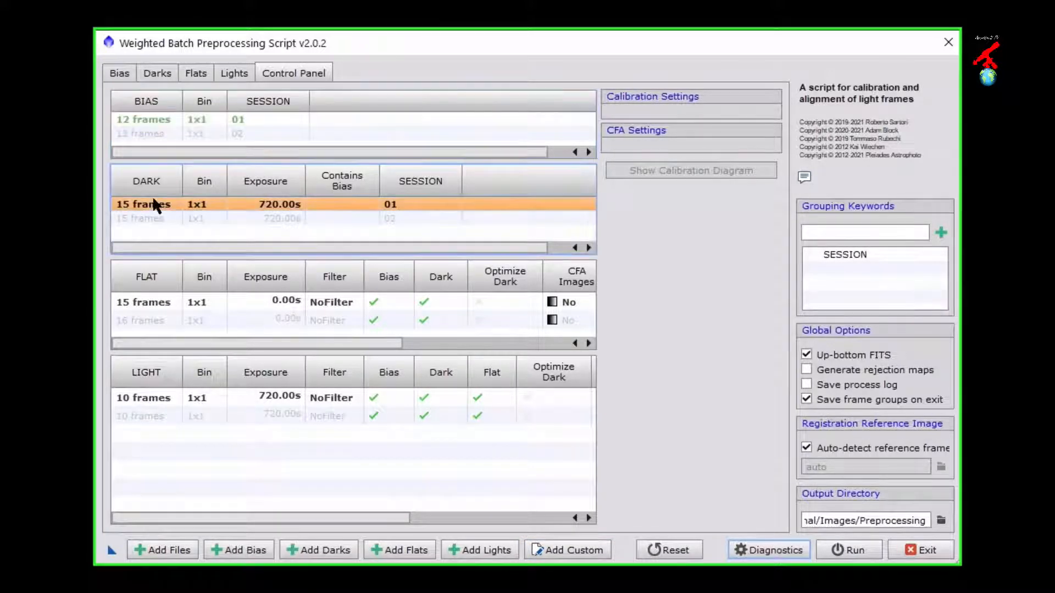
click(152, 299)
click(149, 395)
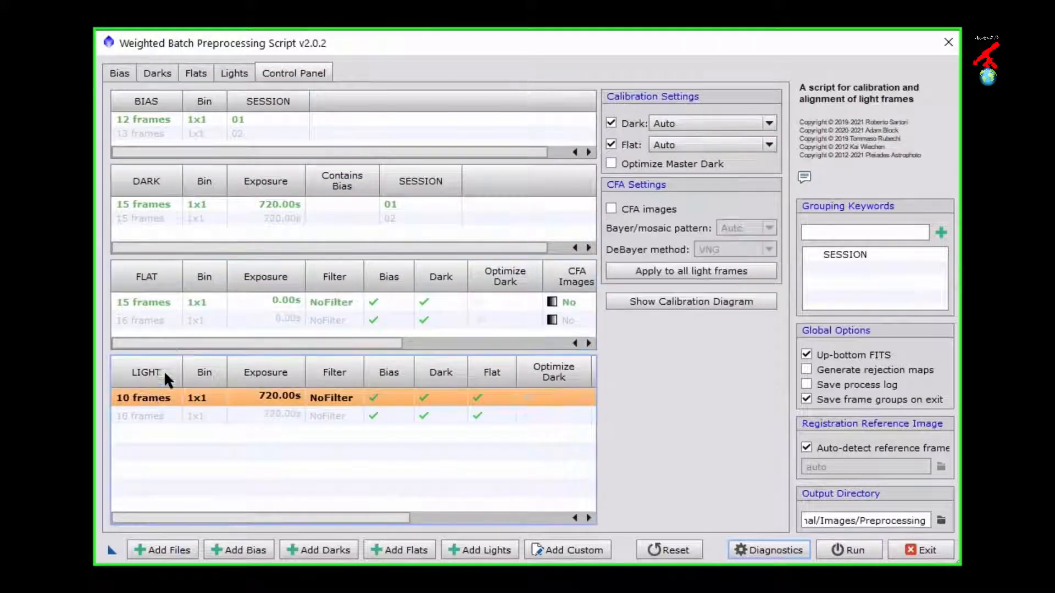
Step: Examine the matching SESSION 02 bias, dark, flat and light groups, including the light groups' CFA, status and session details
click(157, 134)
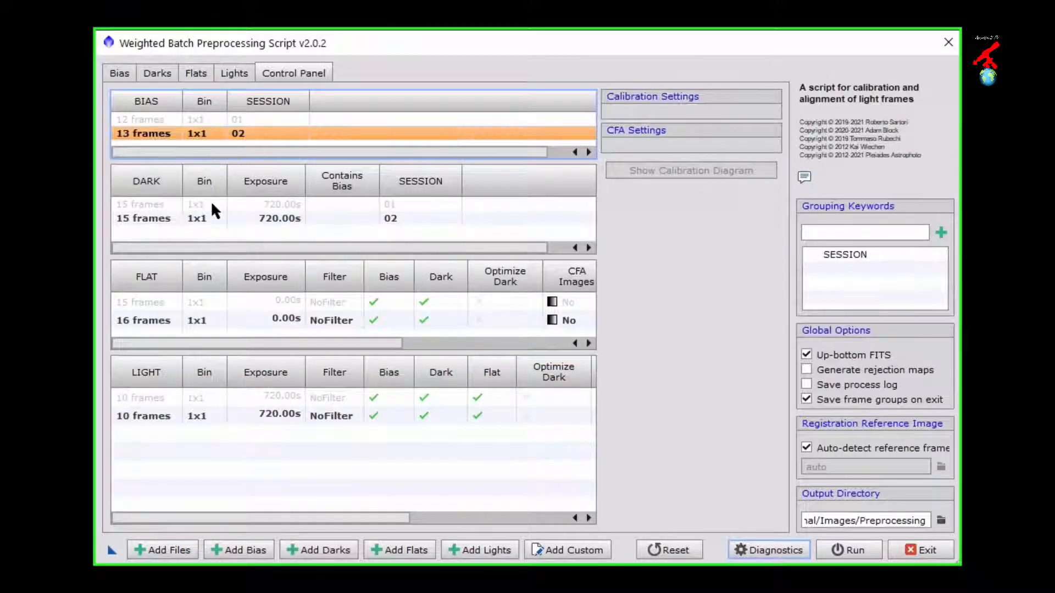
click(178, 215)
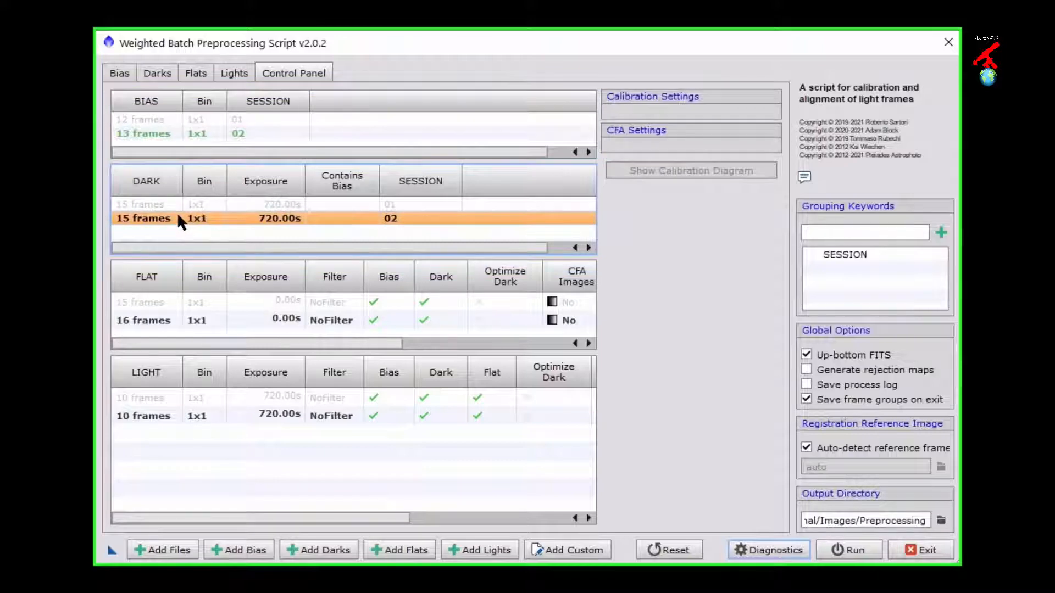
click(151, 324)
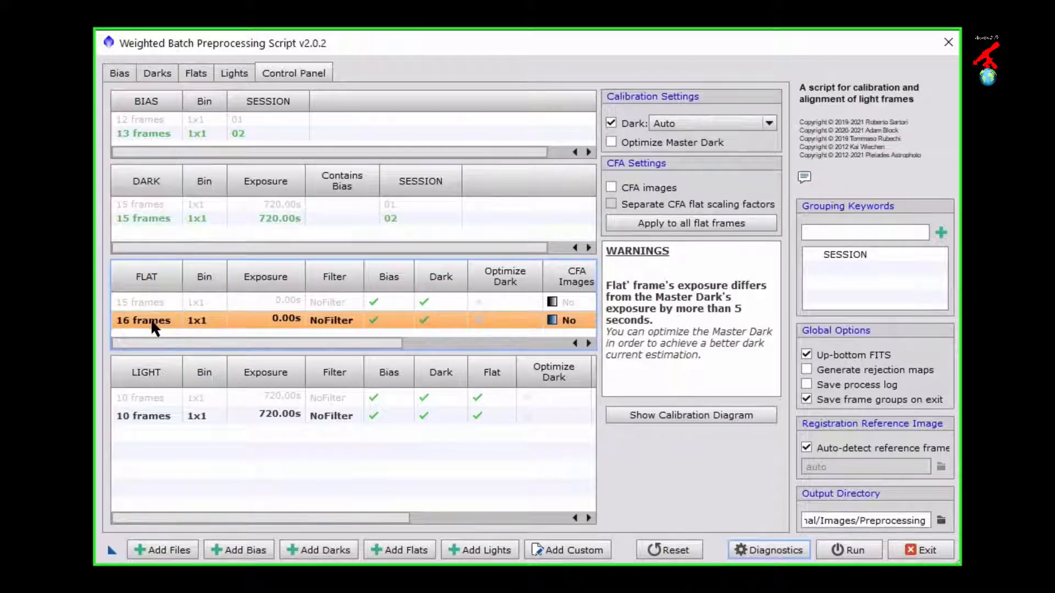
click(152, 416)
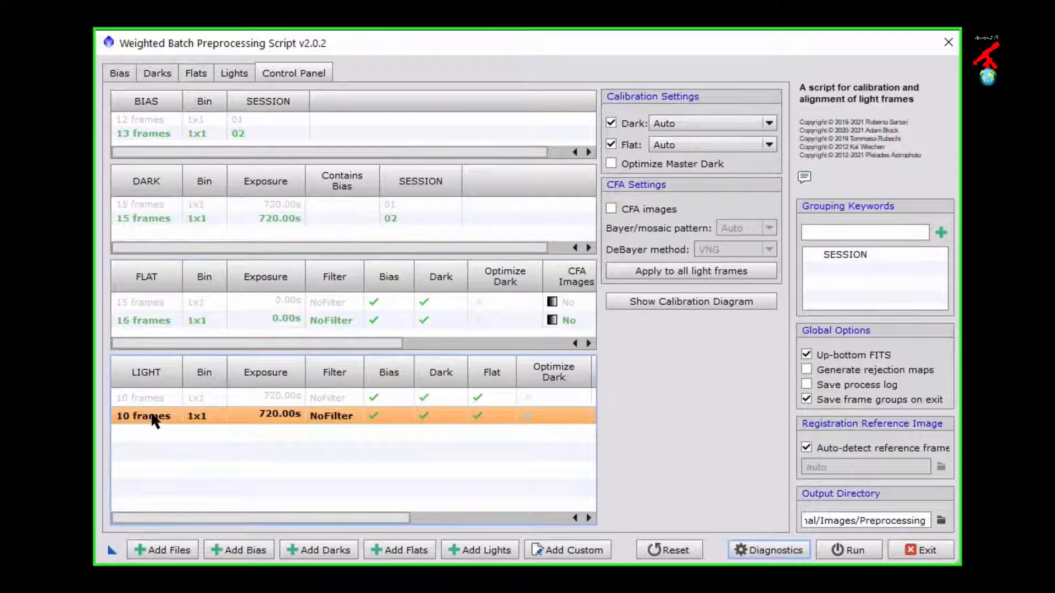
drag(166, 515, 339, 533)
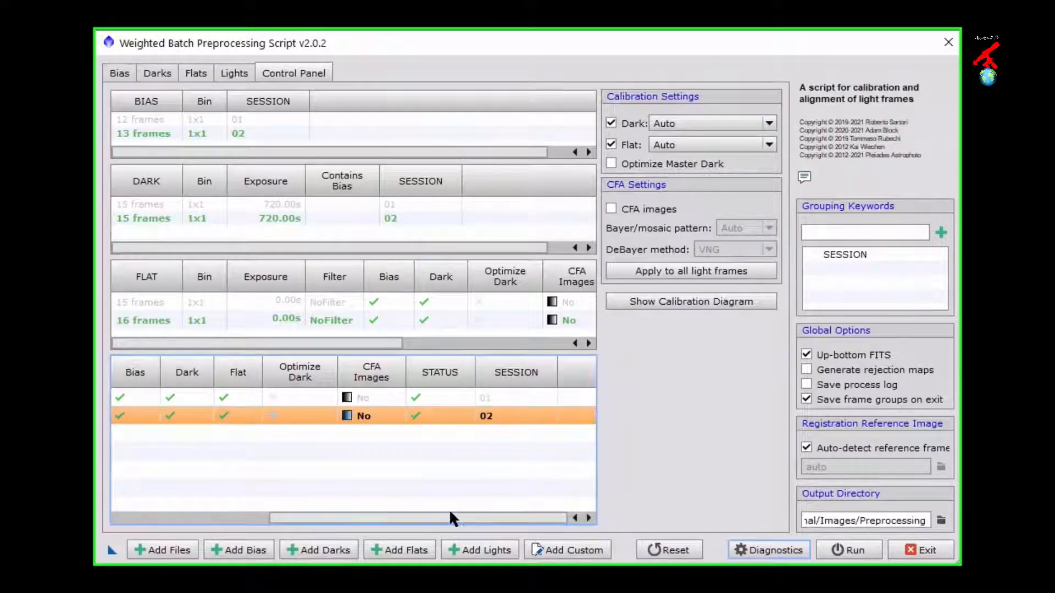
Step: Review the light frames' cosmetic correction, subframe weighting, registration and integration settings, then return to the calibration overview
drag(445, 516, 255, 517)
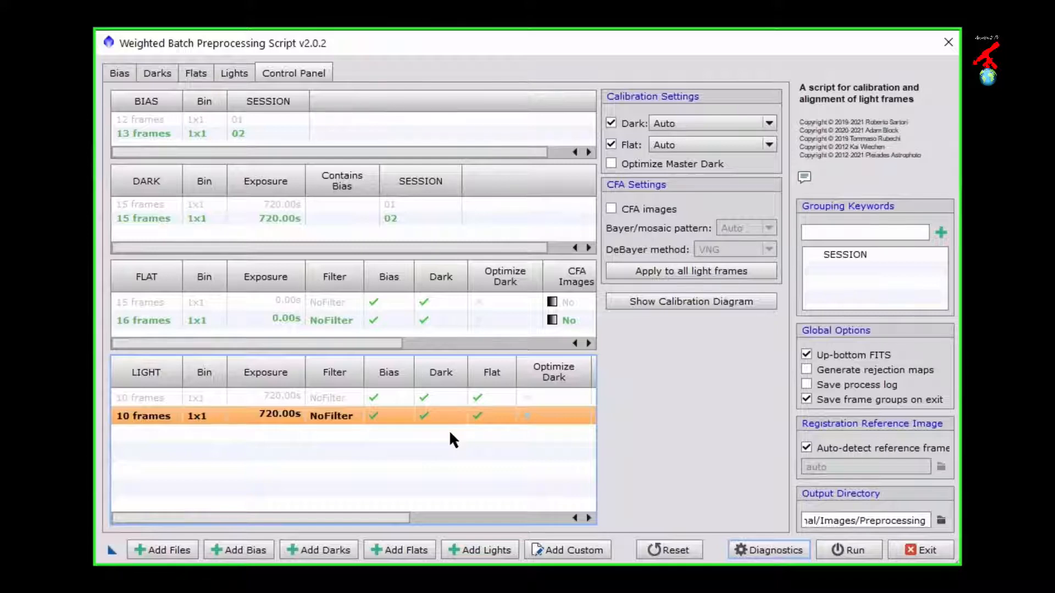
click(241, 75)
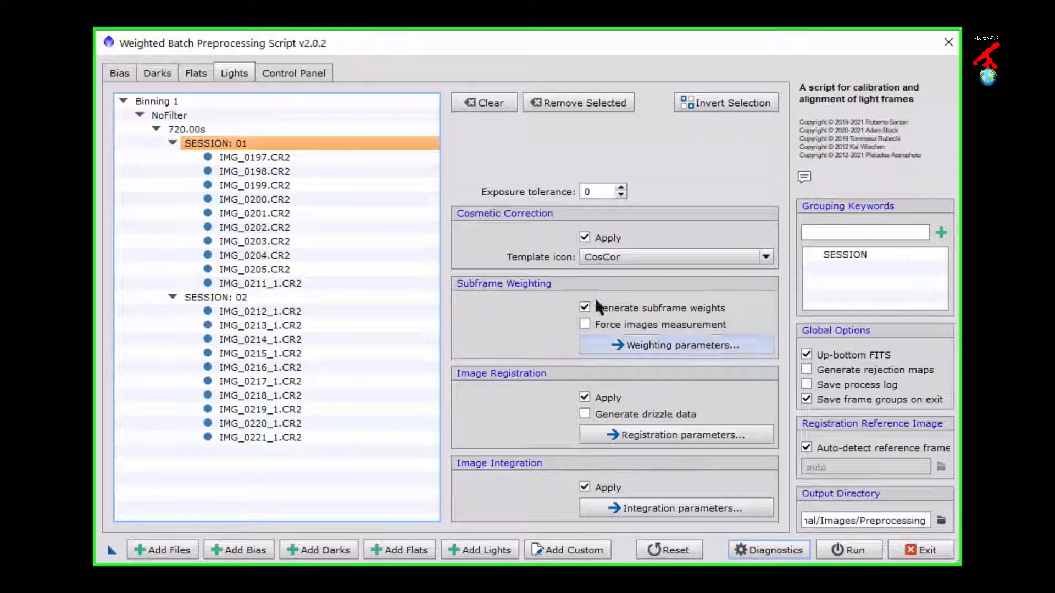
click(282, 73)
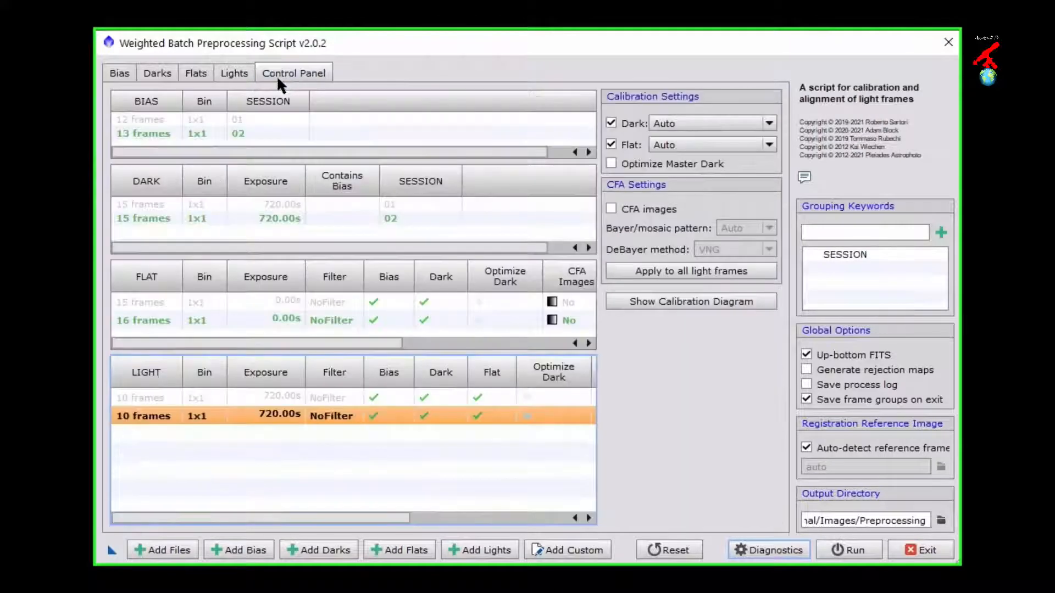
Step: Mark the SESSION 01 flat group as CFA images and enable separate CFA flat scaling factors
click(219, 120)
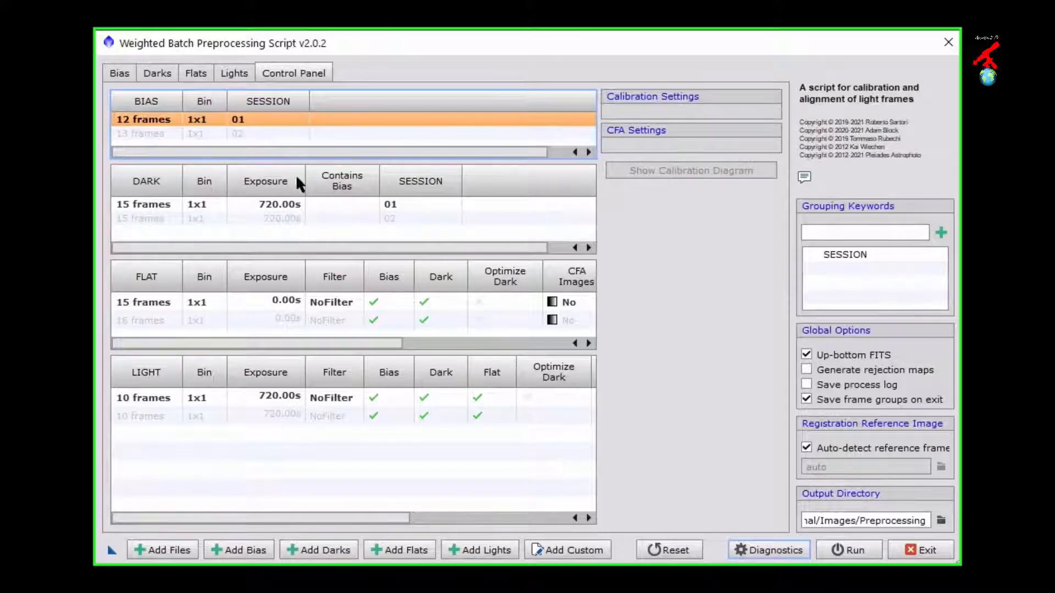
click(171, 207)
click(156, 301)
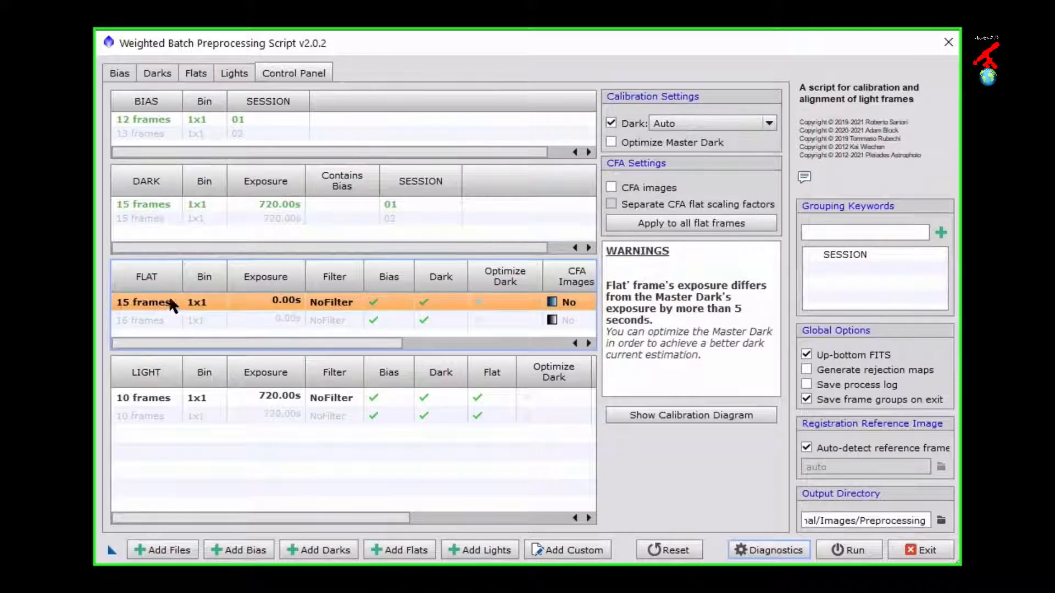
drag(267, 346, 357, 344)
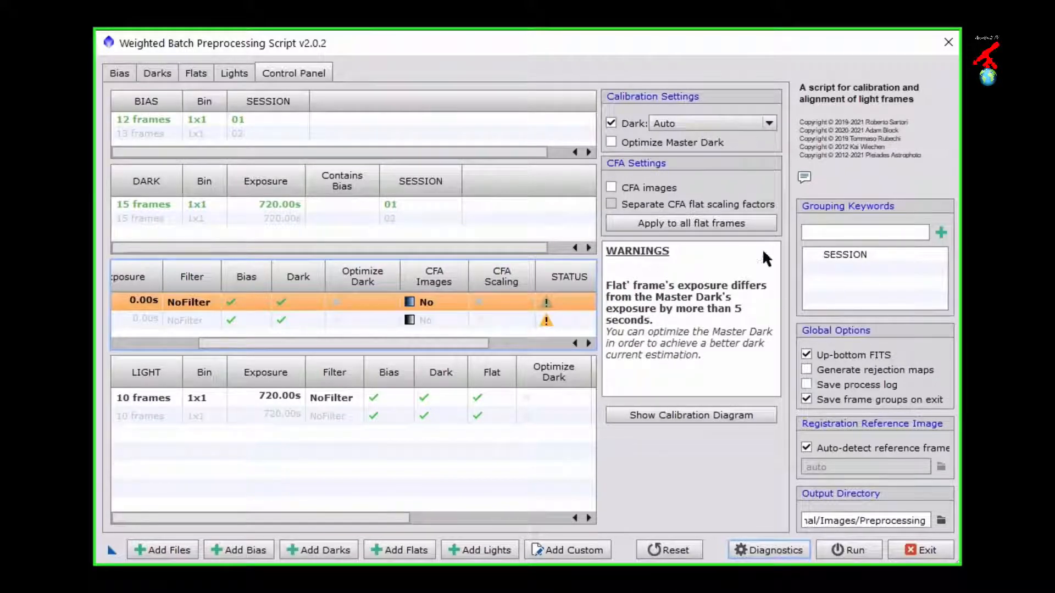
click(611, 187)
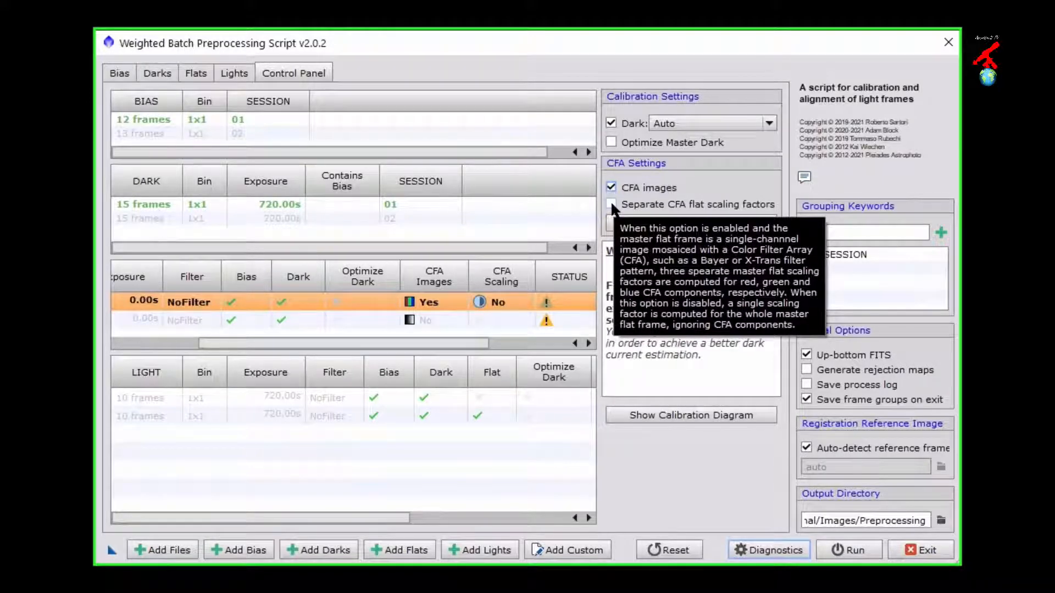
click(611, 204)
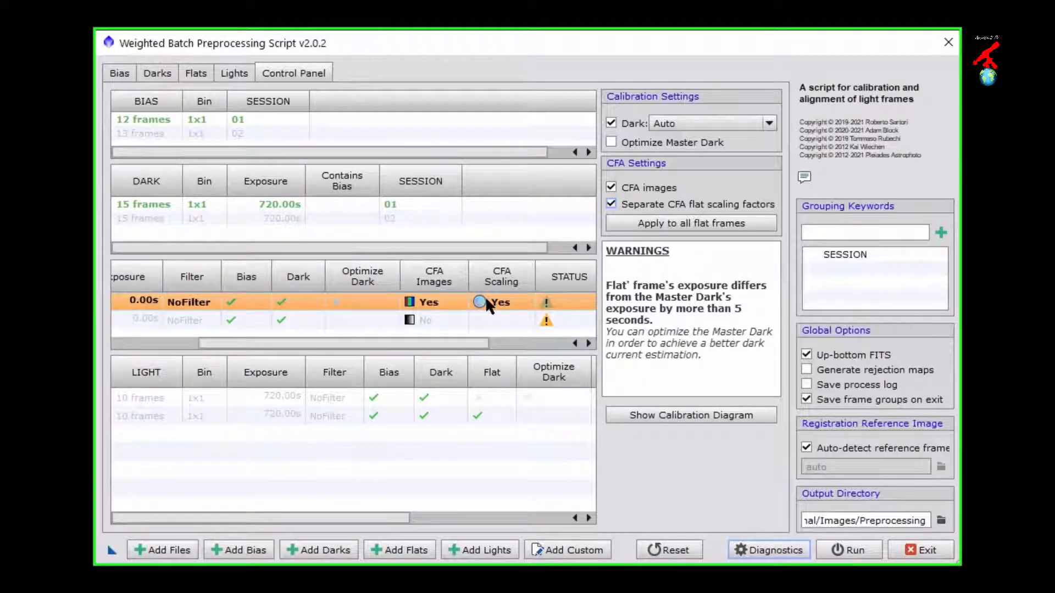
Step: Apply the SESSION 01 flat group's CFA settings to all flat frames and check the SESSION 02 flat group
click(430, 320)
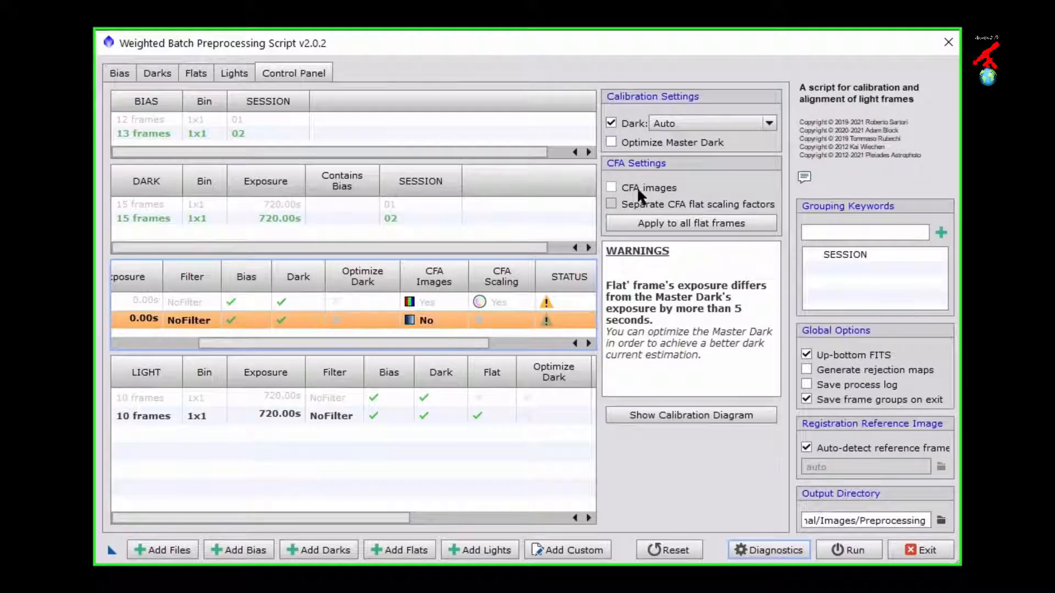
click(429, 301)
click(667, 222)
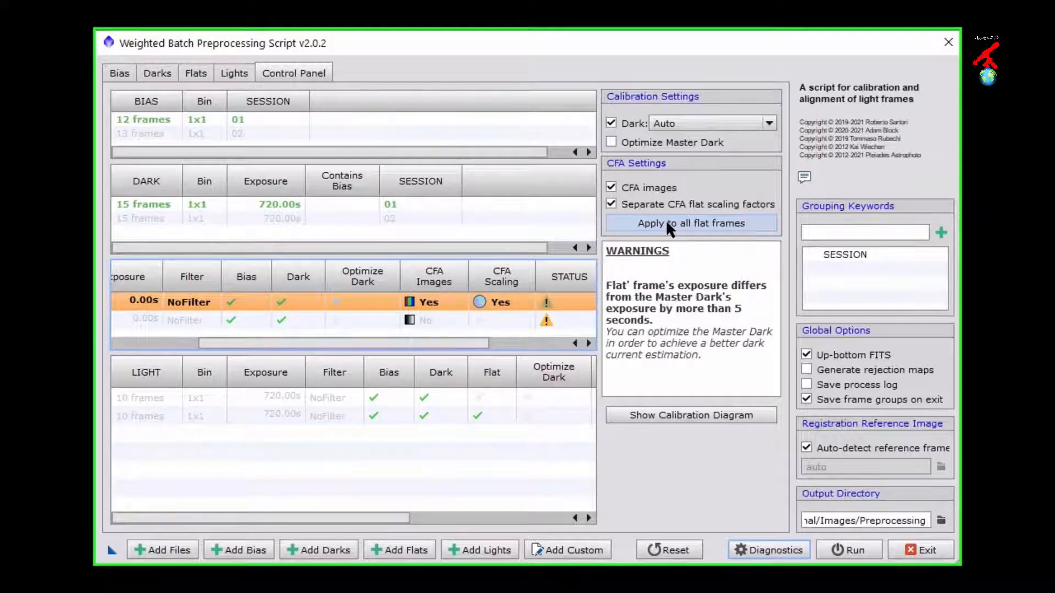
click(664, 219)
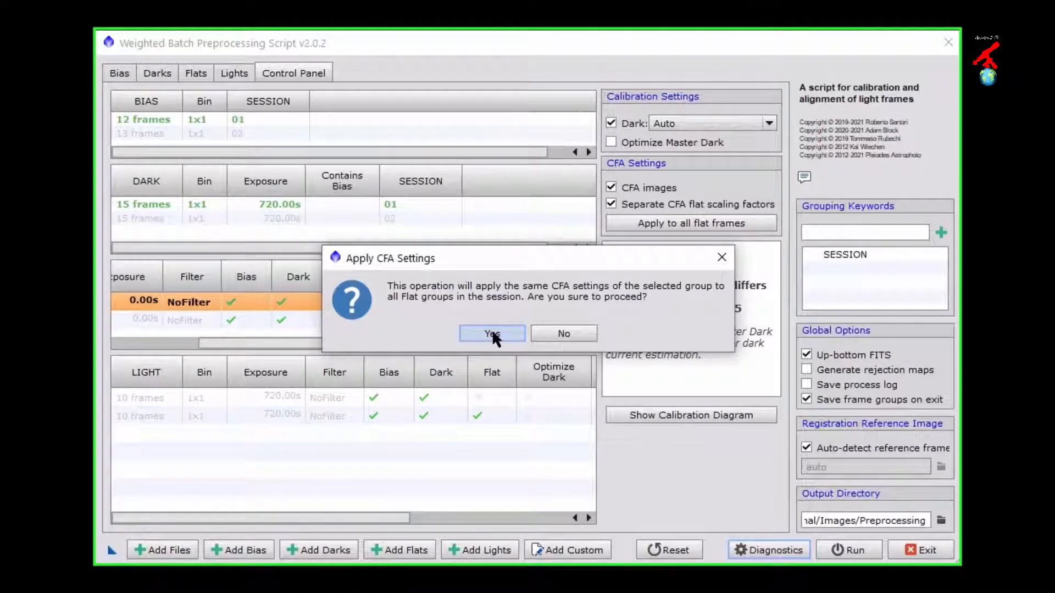
click(492, 334)
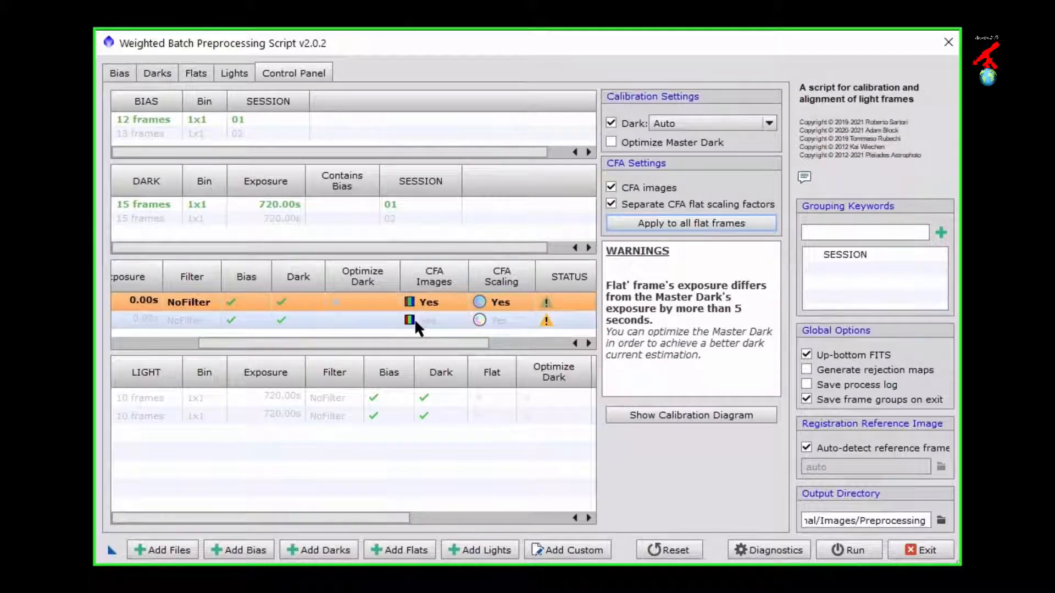
drag(419, 344, 525, 348)
click(497, 320)
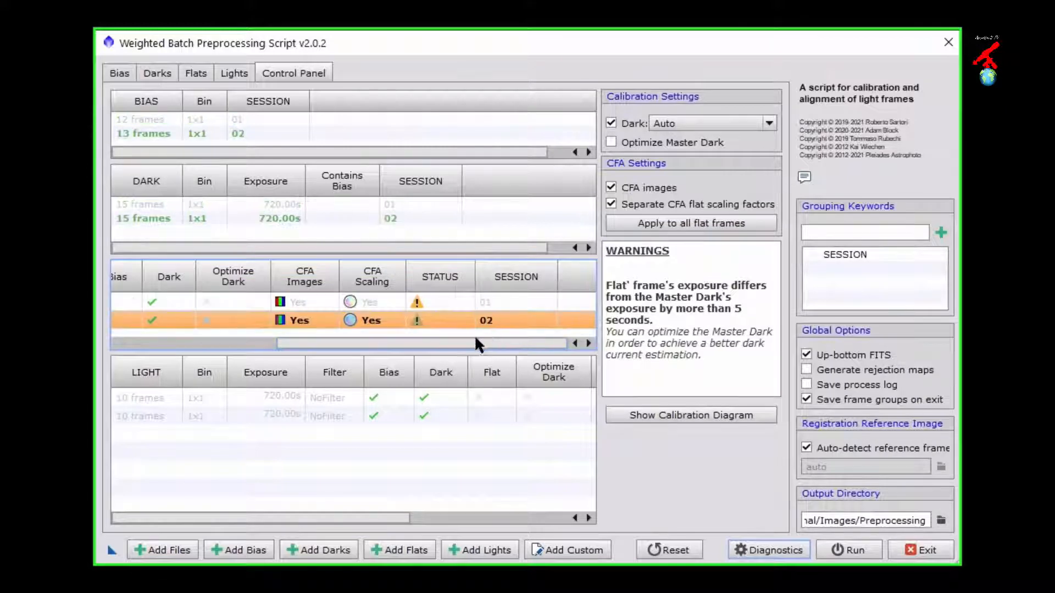
drag(470, 340, 290, 342)
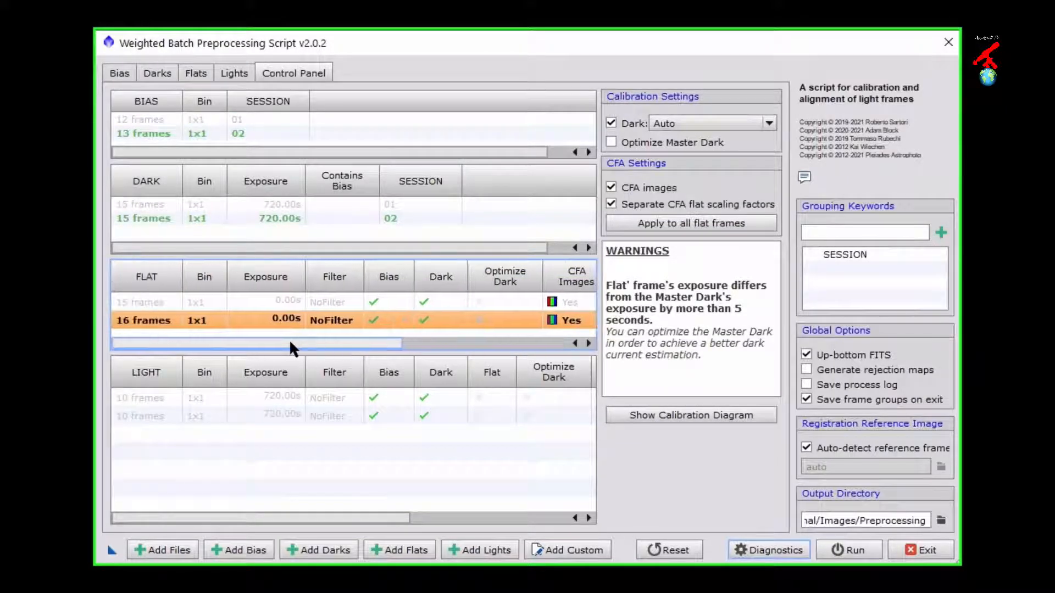
Step: Mark the SESSION 01 light group as CFA images, keeping the Bayer/mosaic pattern on Auto and the DeBayer method on VNG
click(145, 397)
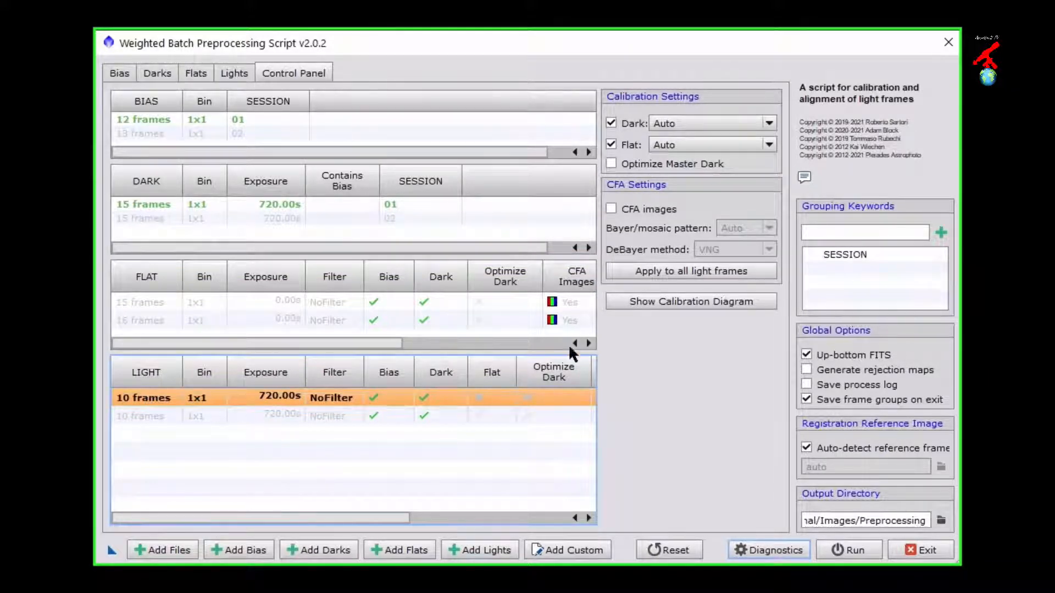
drag(318, 517, 474, 517)
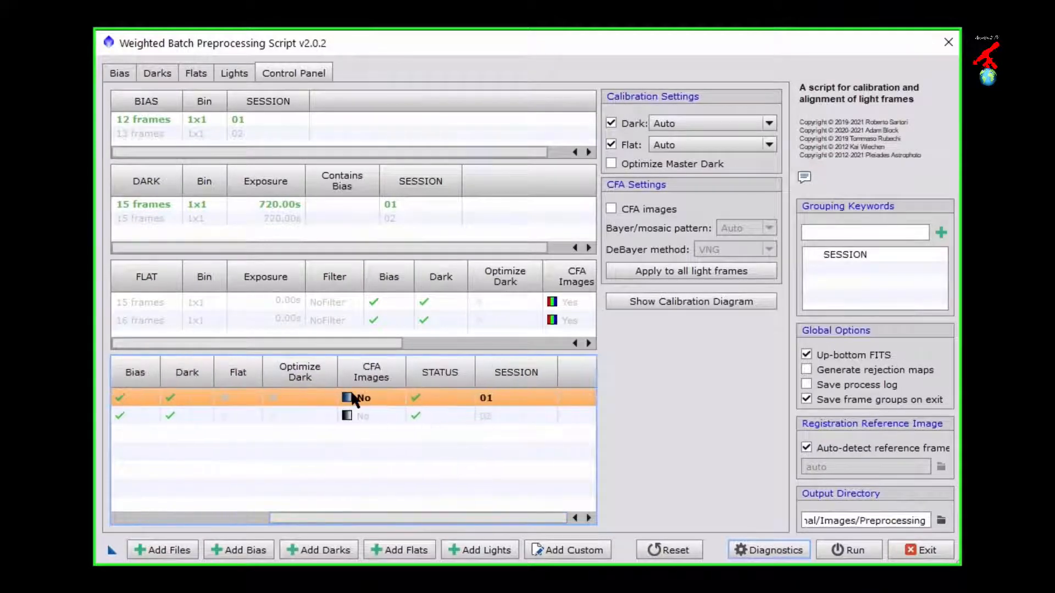
click(610, 210)
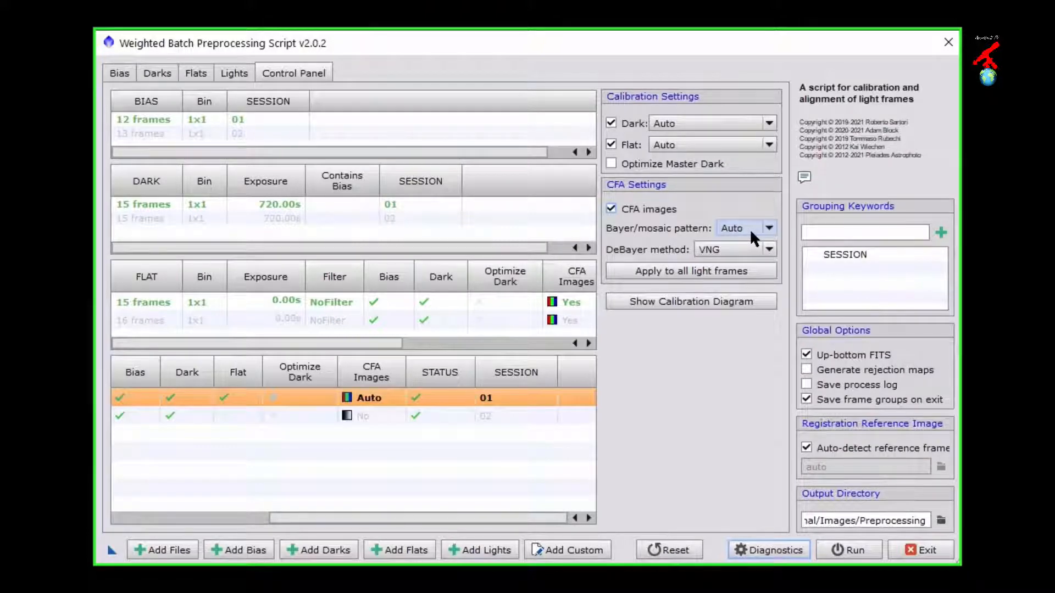
click(769, 228)
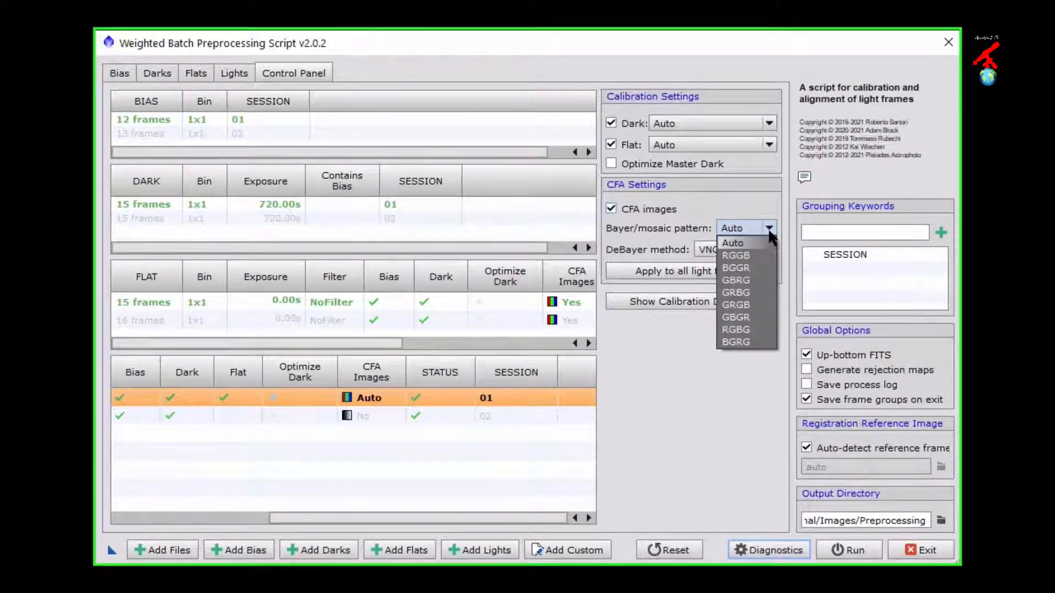
click(769, 233)
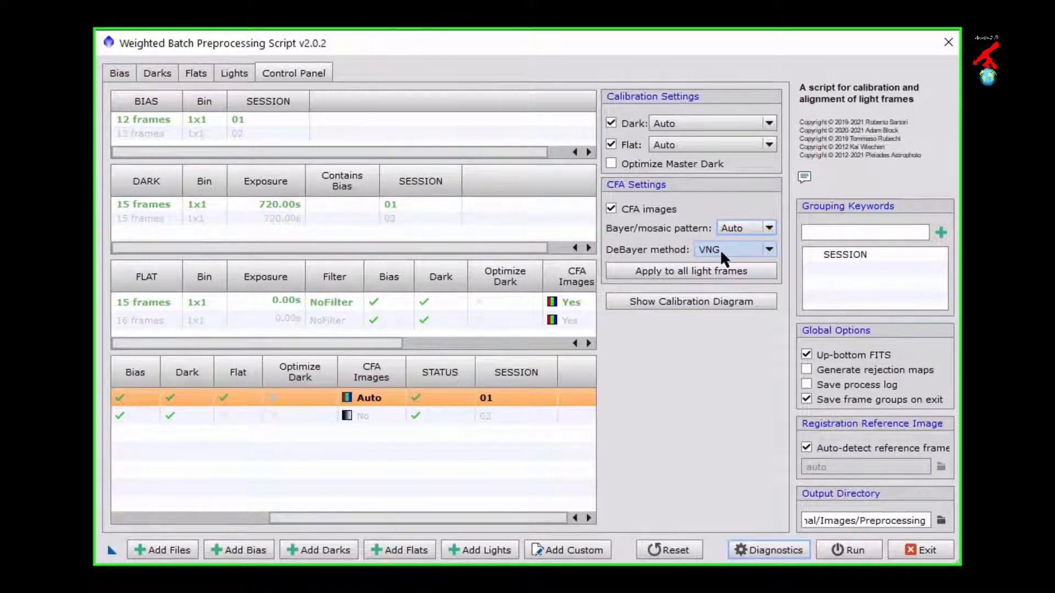
Step: Apply the SESSION 01 light group's CFA settings to all light frames
click(703, 269)
click(703, 270)
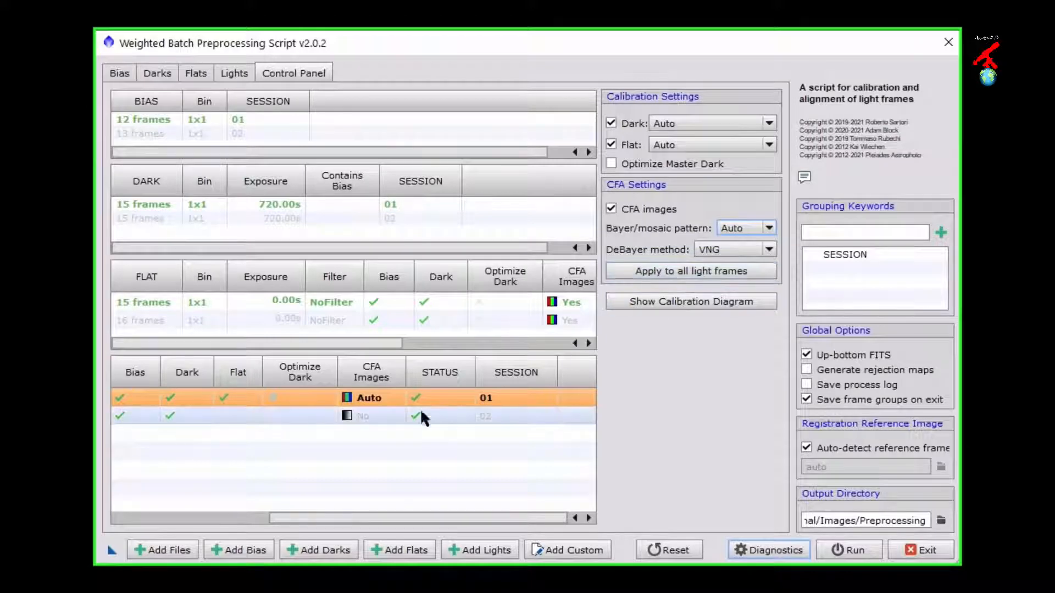
click(362, 416)
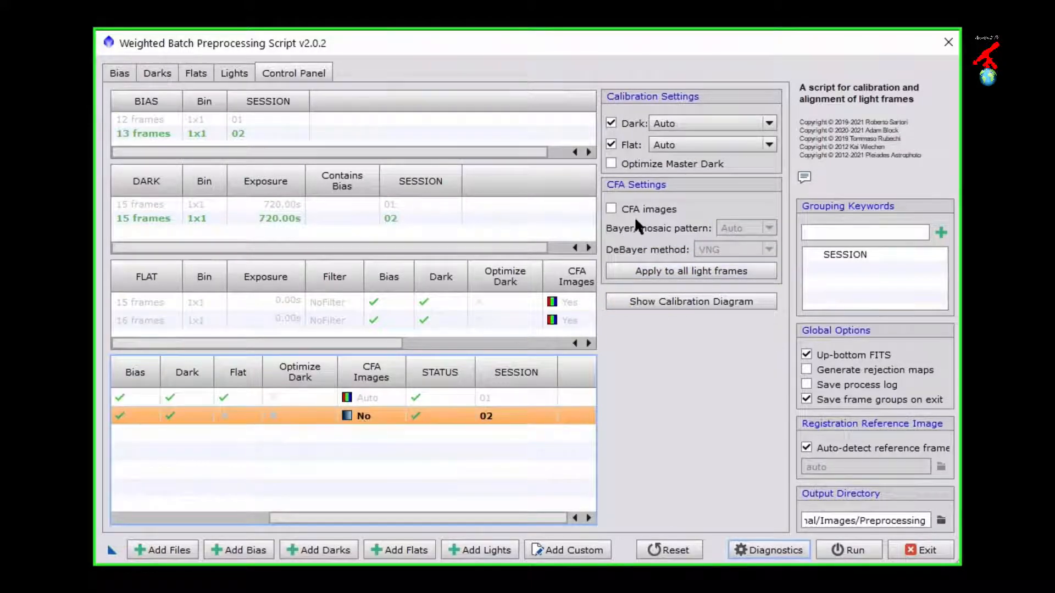
click(378, 400)
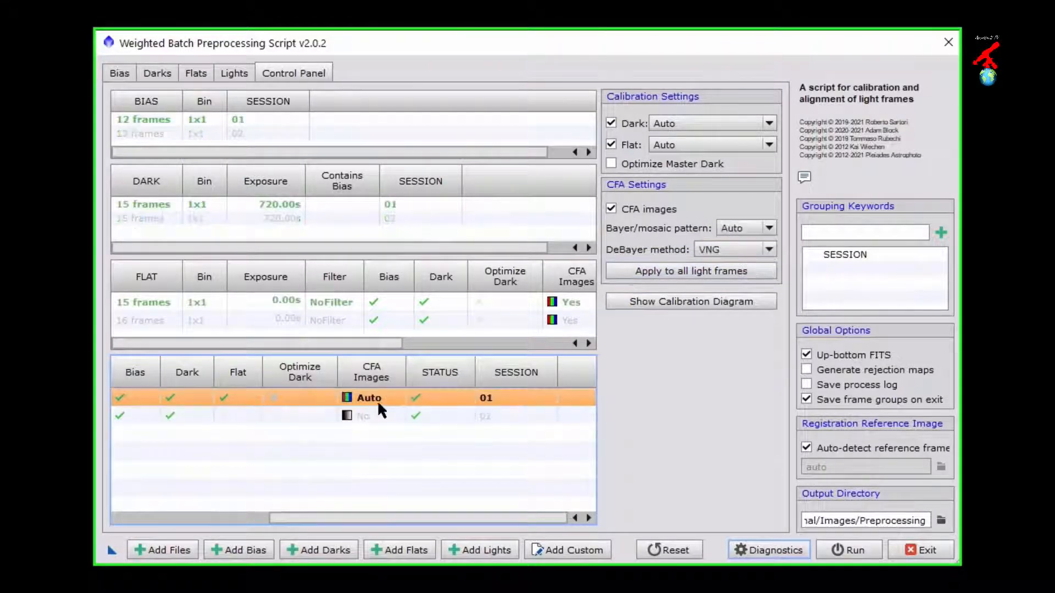
click(665, 271)
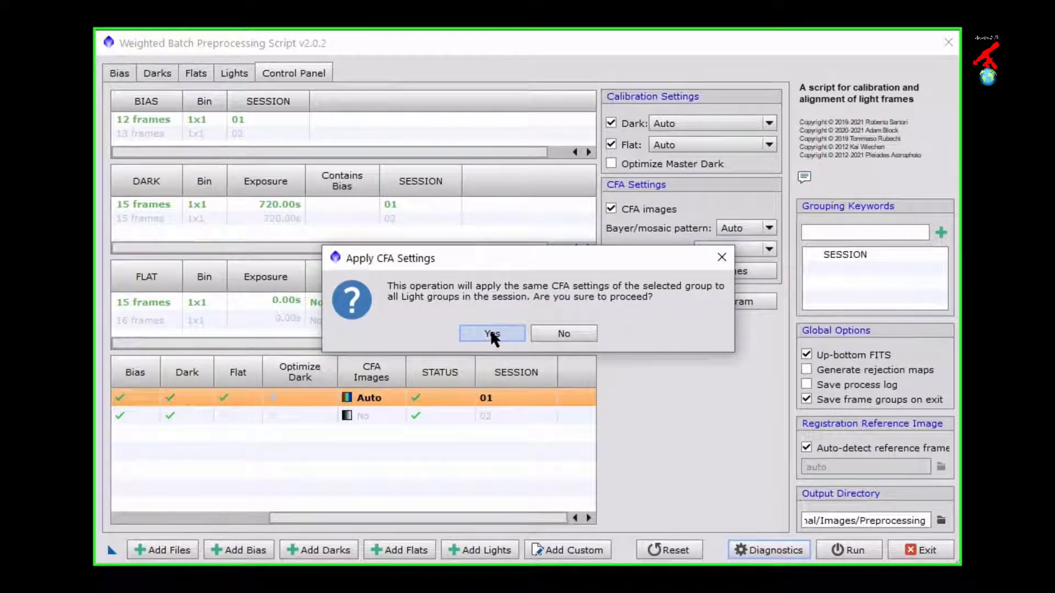
click(491, 333)
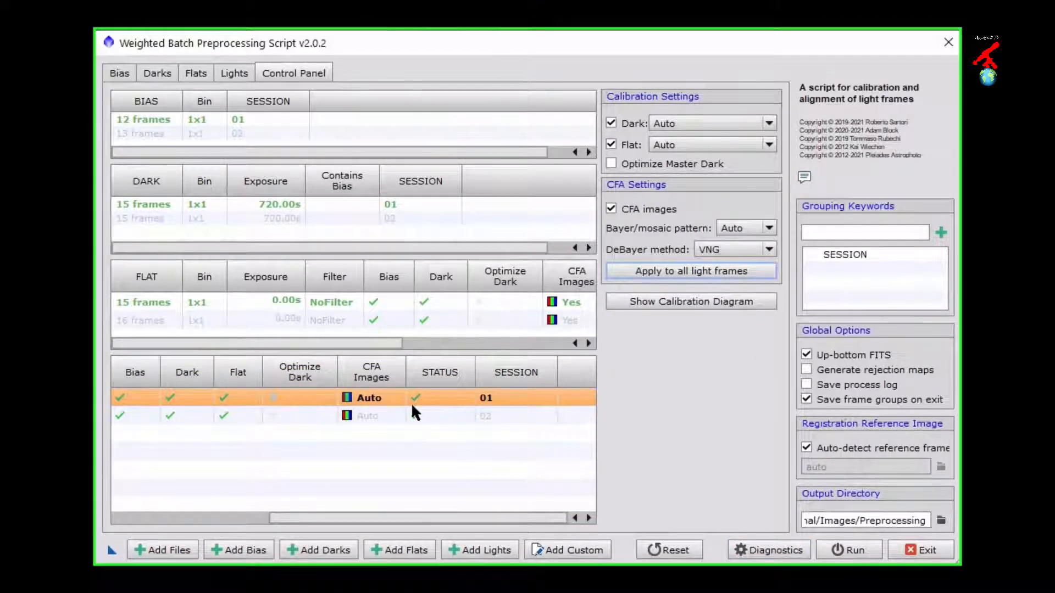
Step: Examine the SESSION 01 flat group's status warning, its matching bias group and the Optimize Master Dark option
click(424, 300)
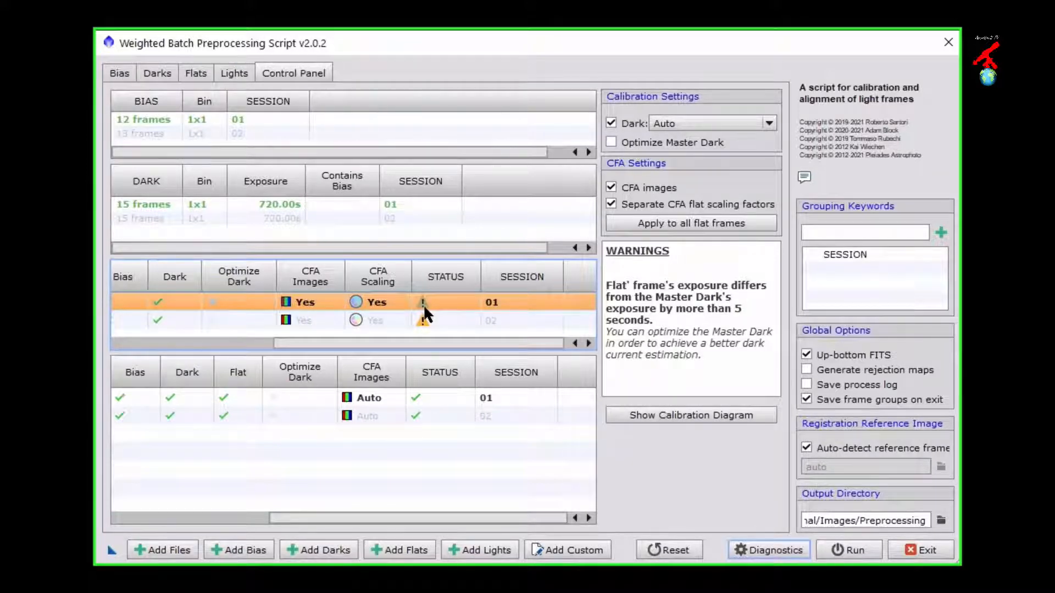
click(190, 116)
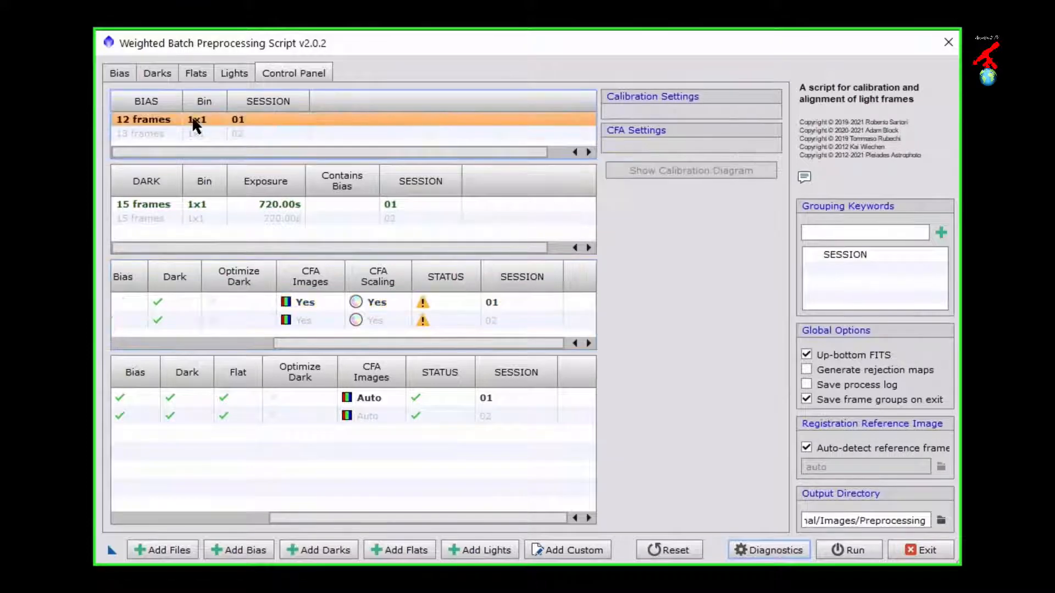
click(429, 304)
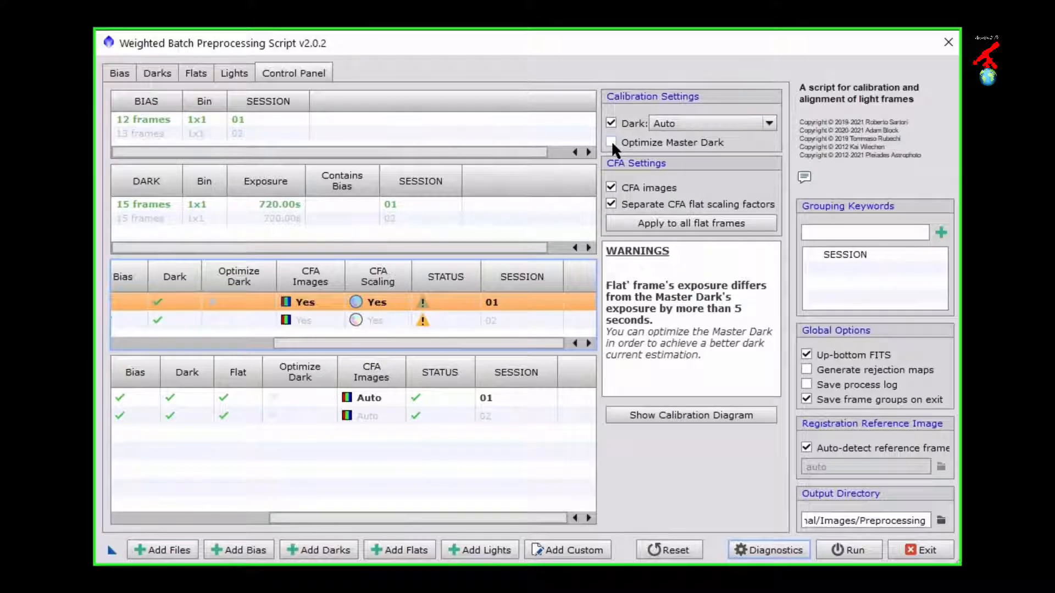
mouse_move(612, 147)
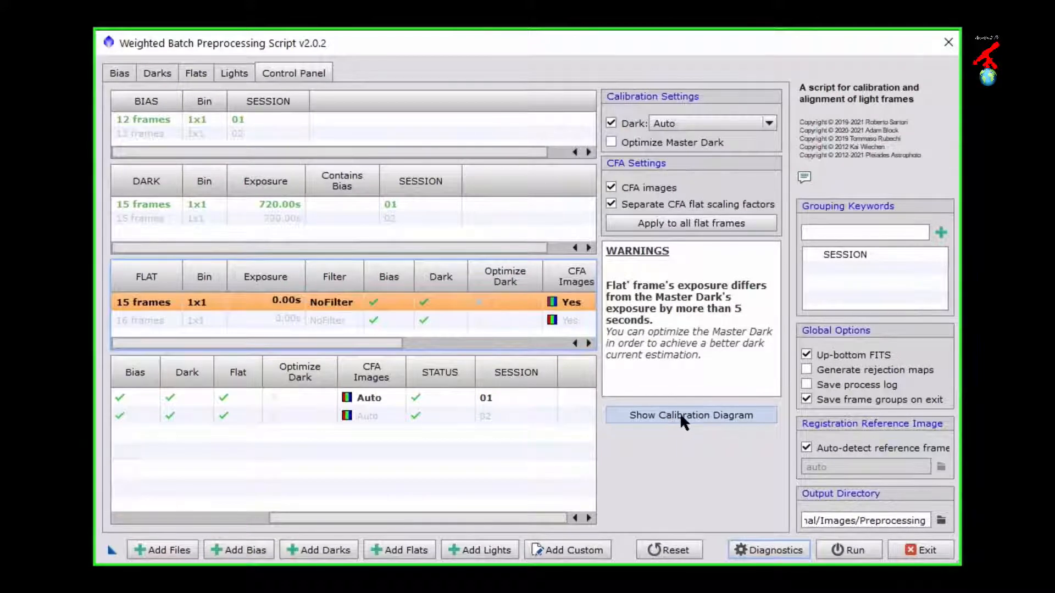
Step: View the calibration flow diagrams of the SESSION 01 and SESSION 02 flat groups
click(680, 415)
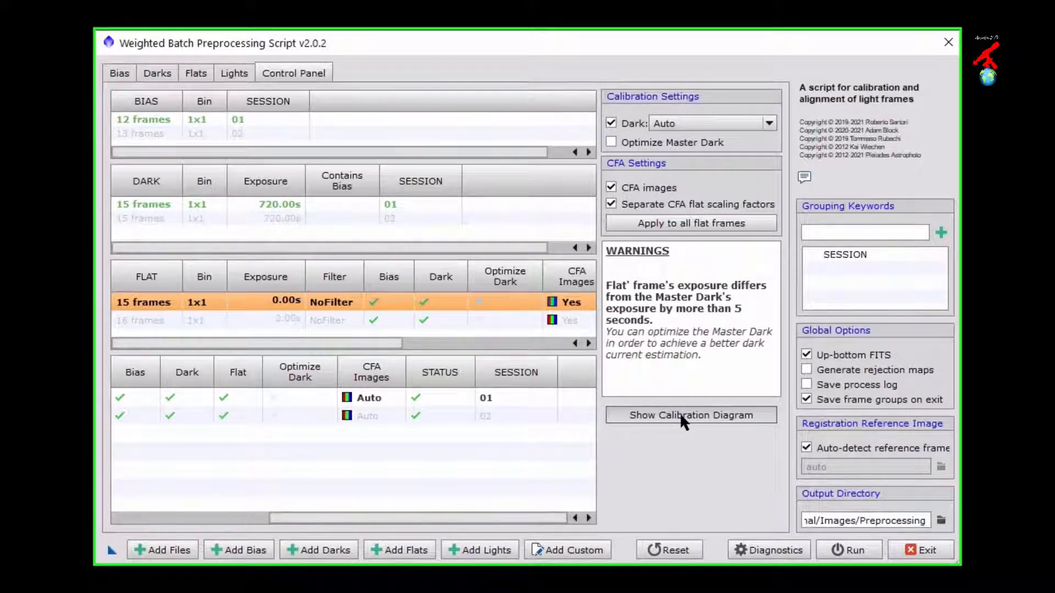
click(680, 415)
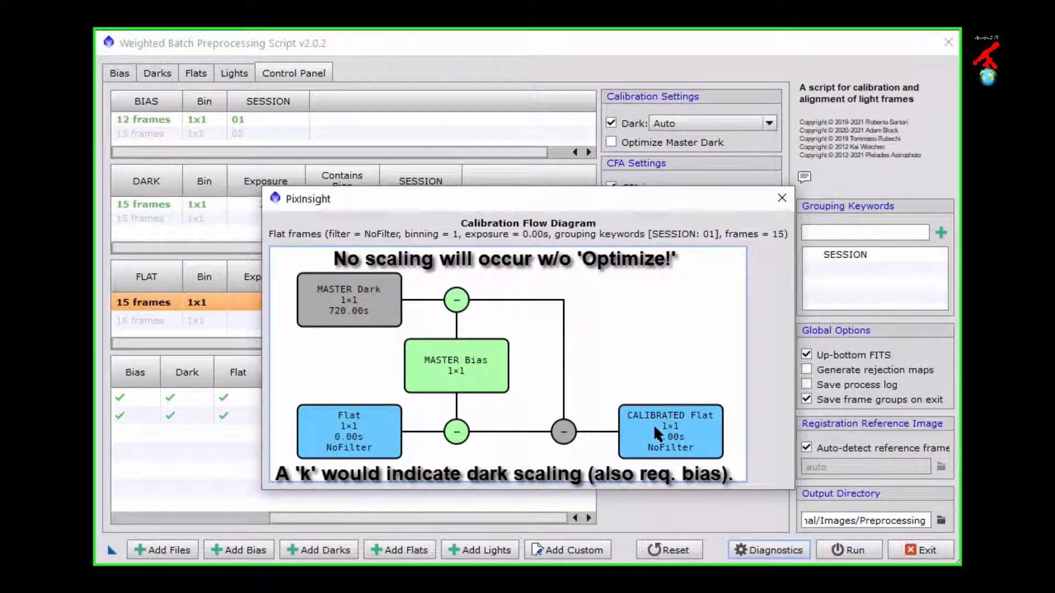
click(782, 198)
click(362, 319)
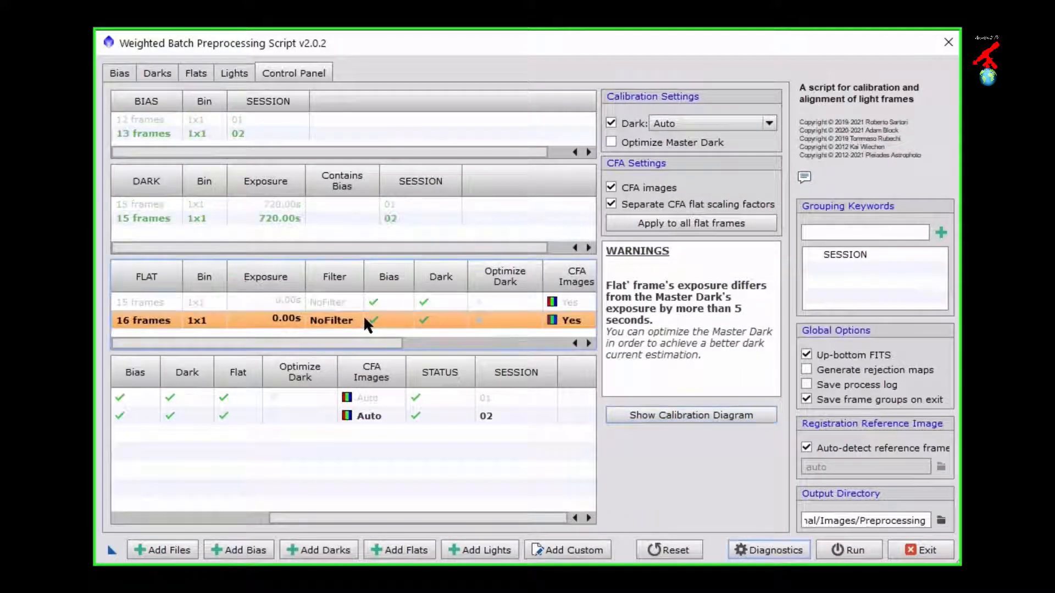
click(631, 415)
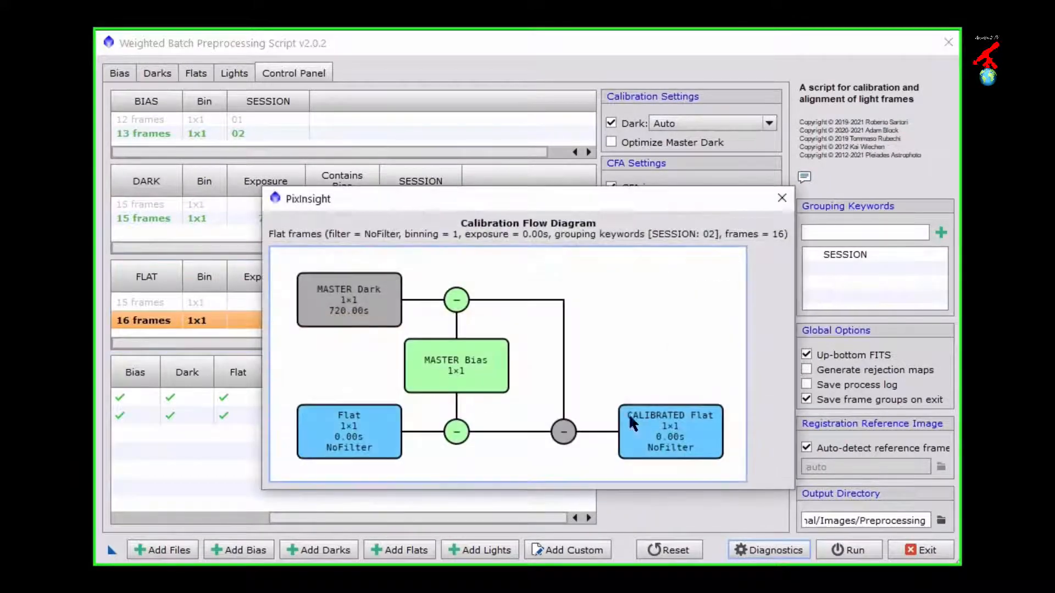
click(781, 198)
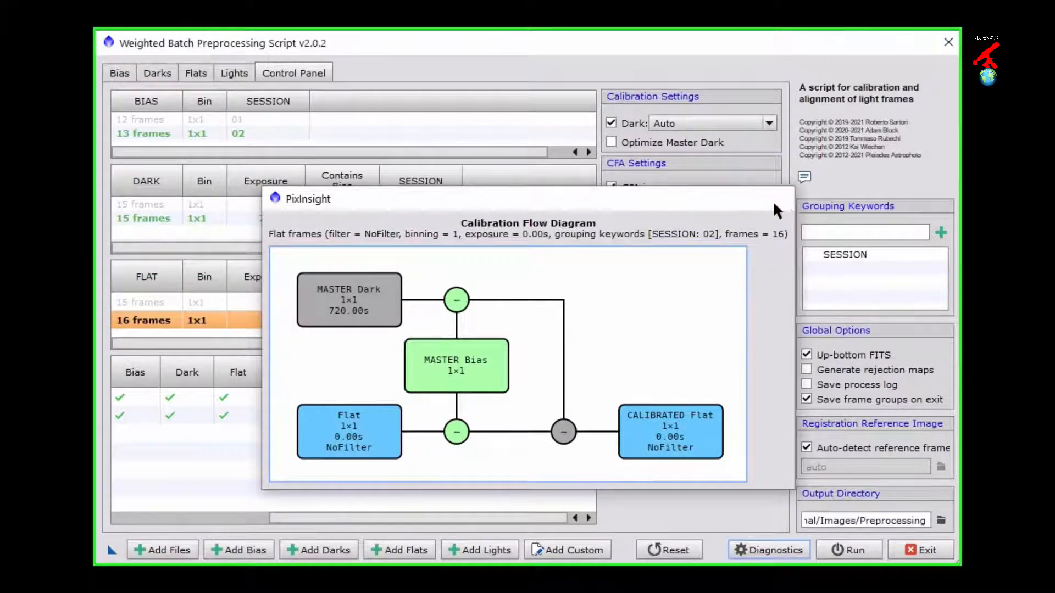
Step: View the calibration flow diagram of the SESSION 01 light group
drag(301, 516, 137, 479)
click(138, 396)
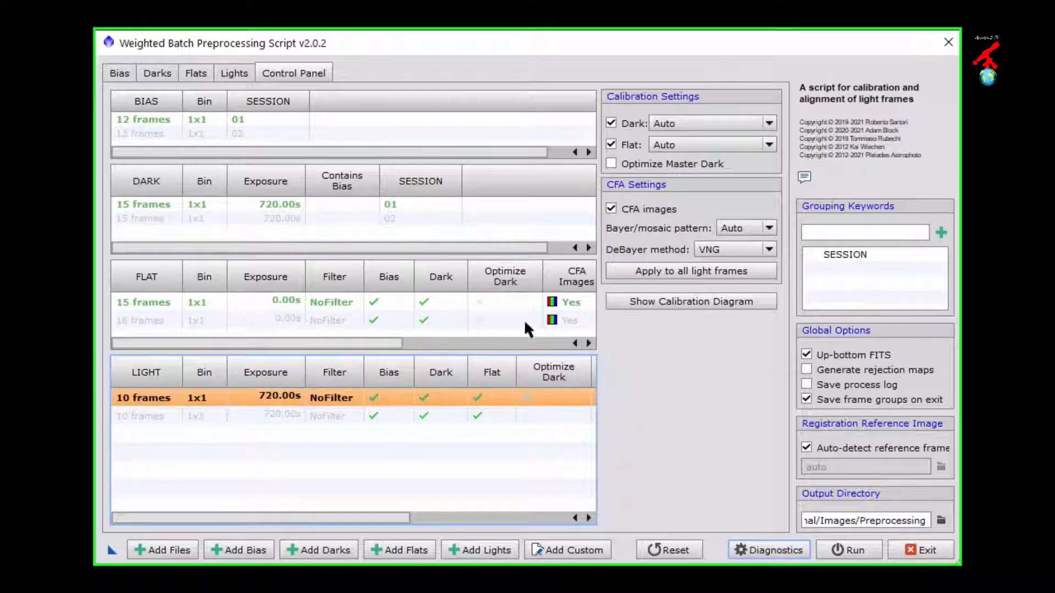
click(657, 302)
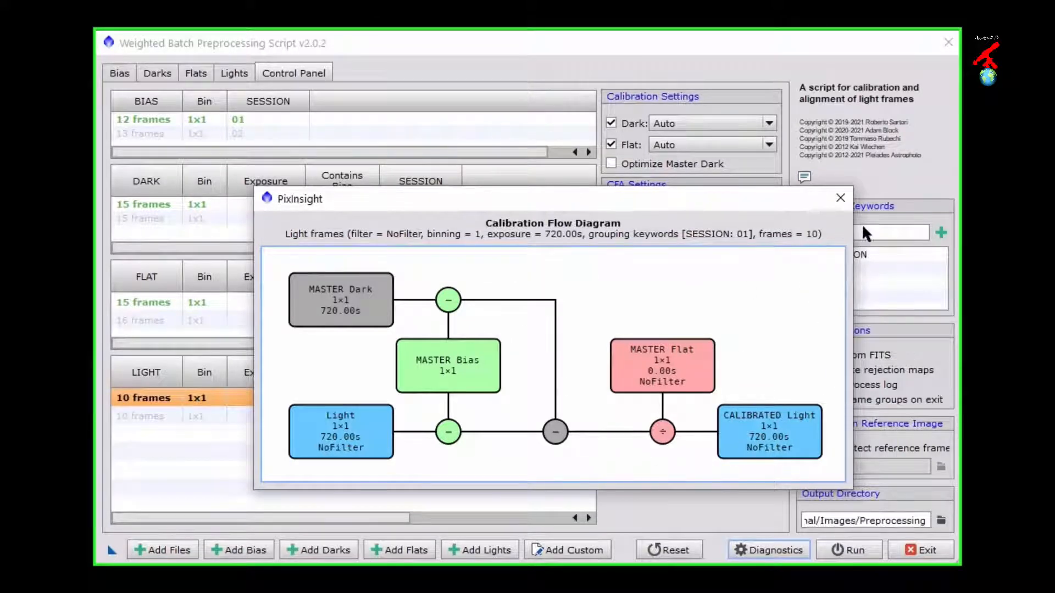
click(841, 198)
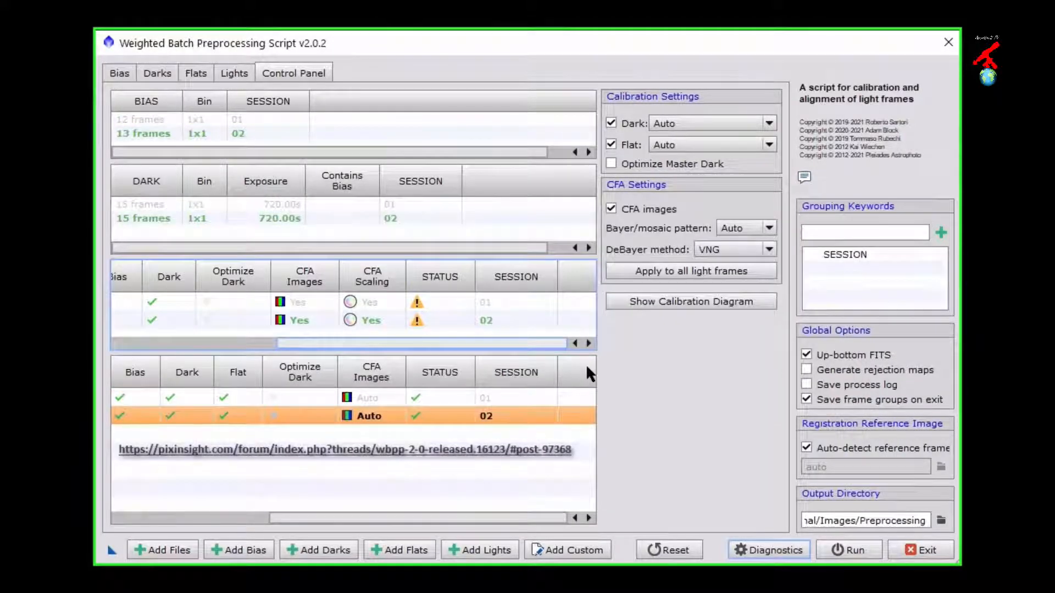
Step: Check the flat and light group details once more, run the preprocessing diagnostics and dismiss the report
drag(526, 343, 347, 357)
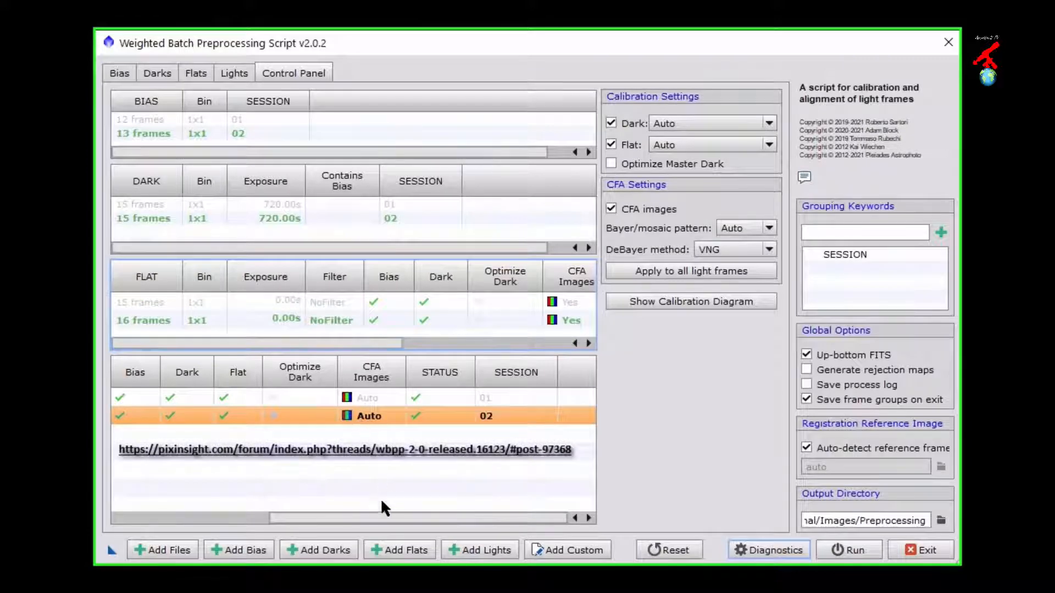
drag(376, 516, 183, 507)
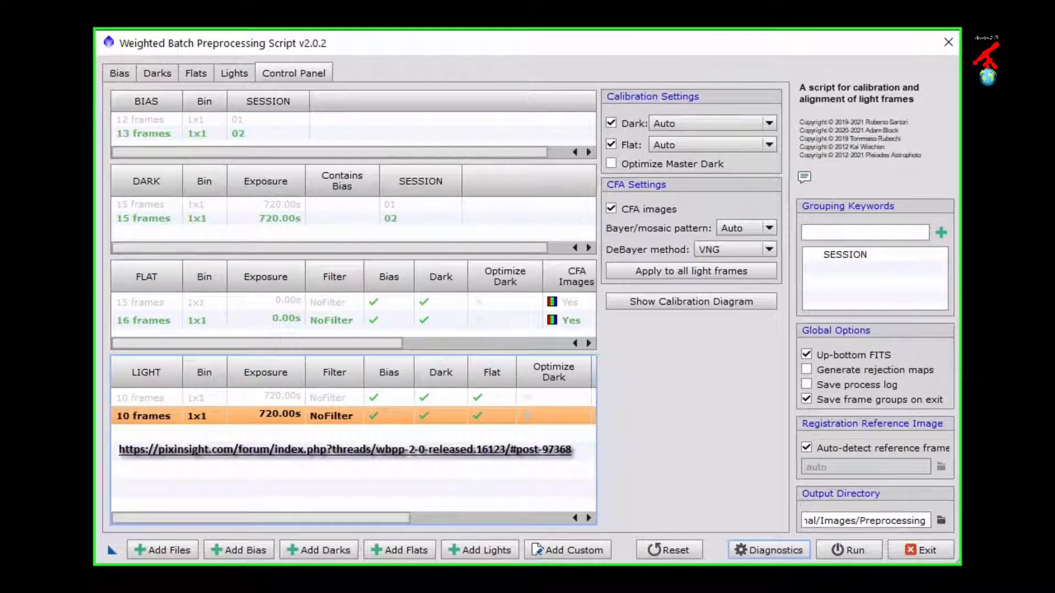
click(748, 550)
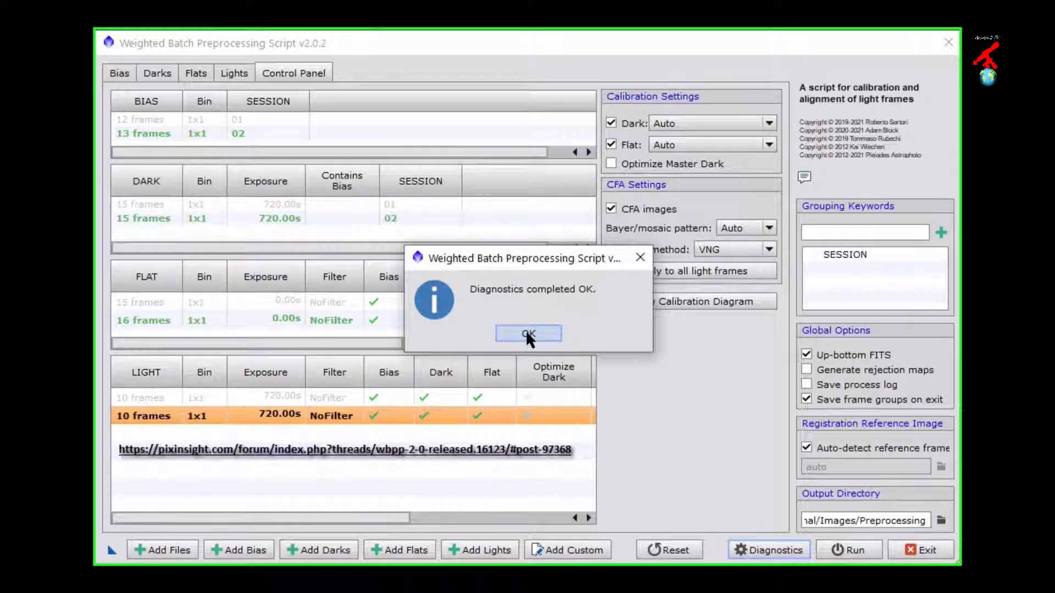
click(526, 331)
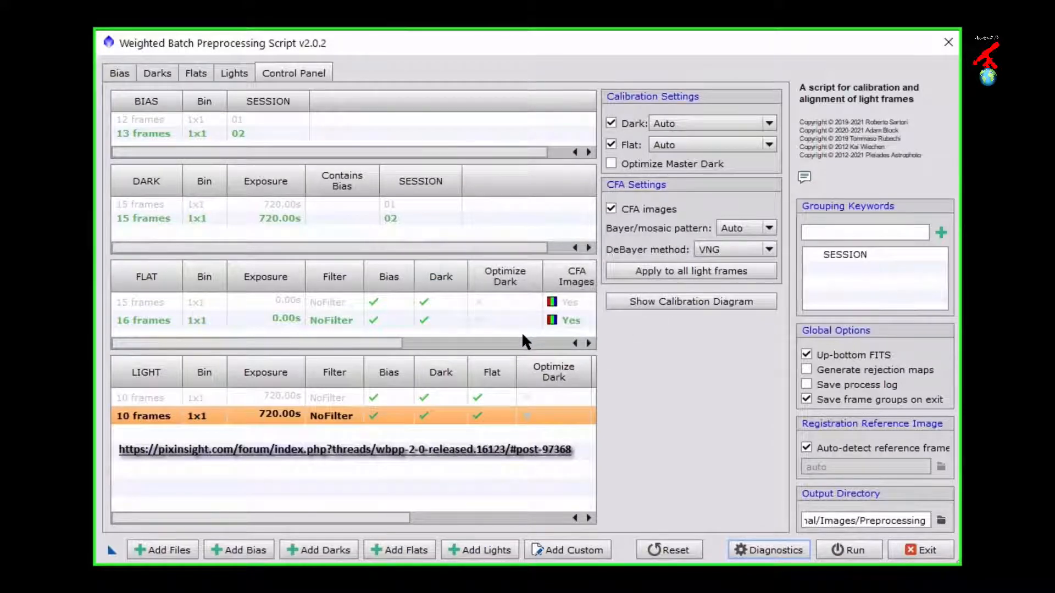